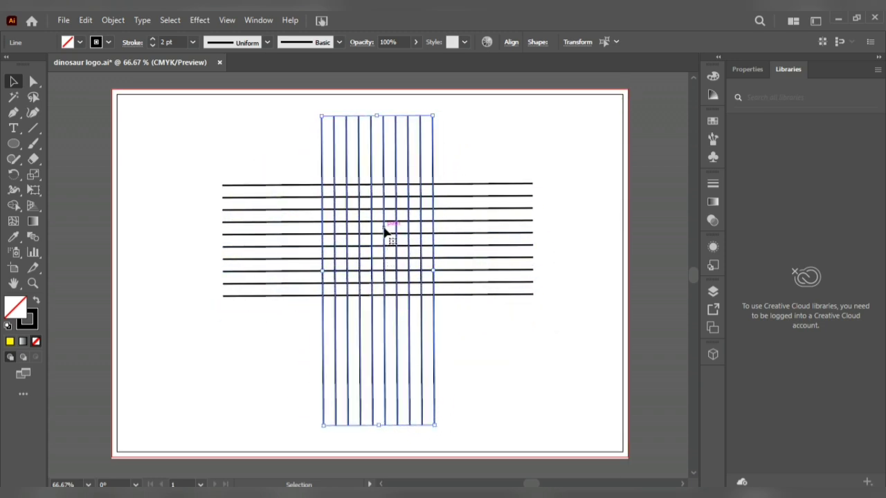
Duplicate the vertical line set, rotate the copy diagonally up to the right, and centre it over the crossing grid.
left_click_drag(385, 232, 347, 252)
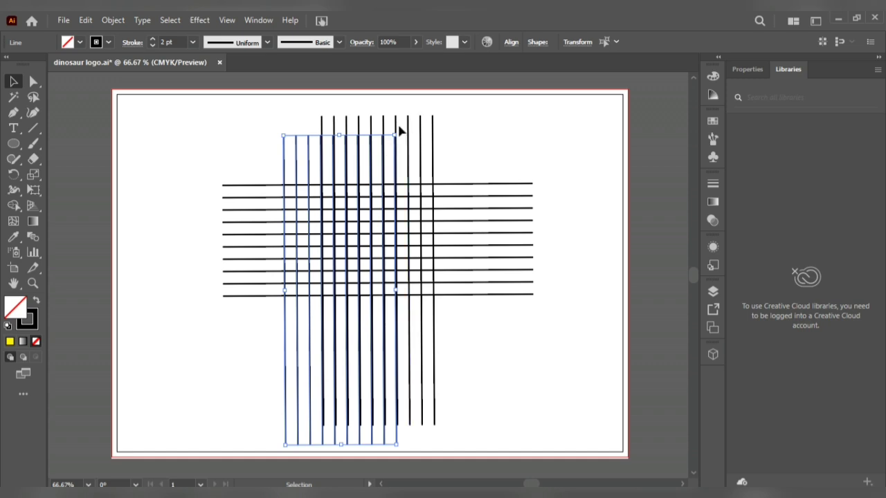
left_click_drag(399, 130, 471, 197)
left_click_drag(309, 331, 337, 290)
Create a mirrored copy of the diagonal line set by reflecting it across the vertical axis.
right_click(379, 232)
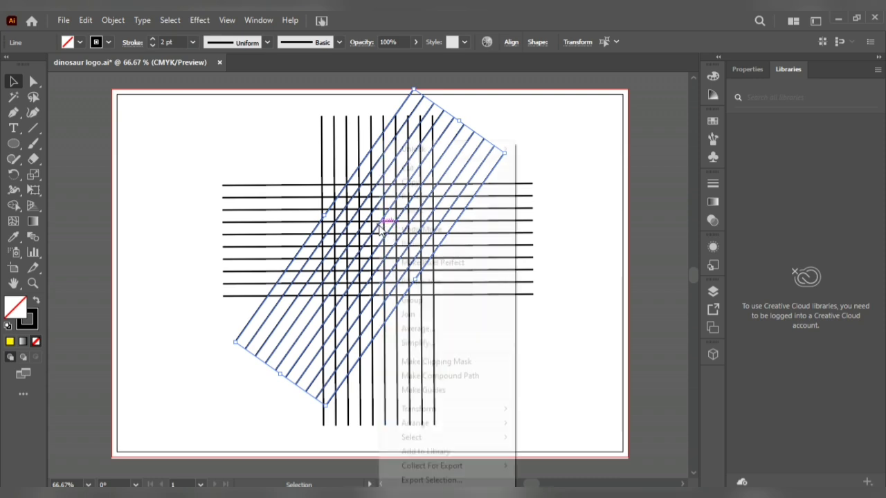
mouse_move(453, 412)
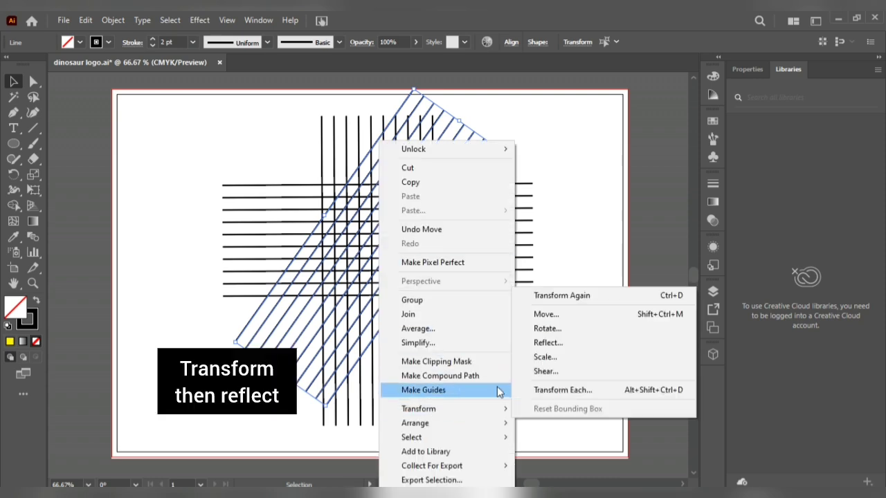
left_click(579, 339)
left_click(377, 338)
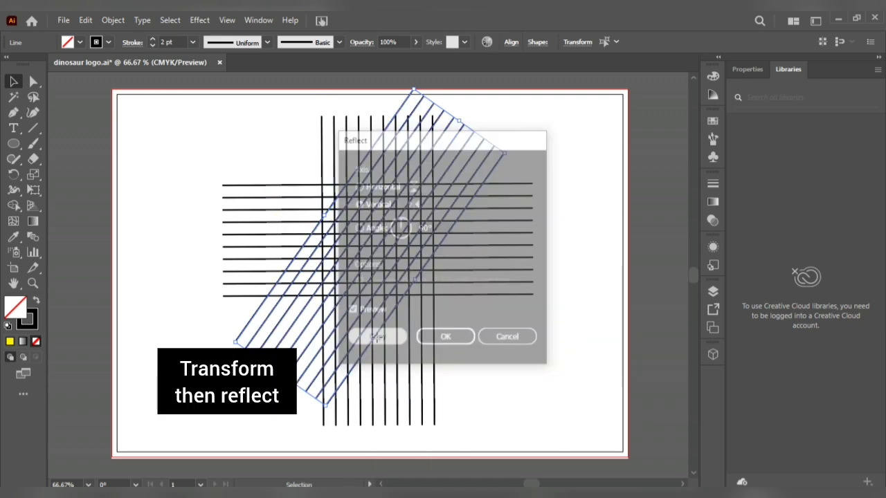
Select the entire line grid and place a duplicate of it outside the artboard on its left side.
left_click_drag(194, 121, 619, 441)
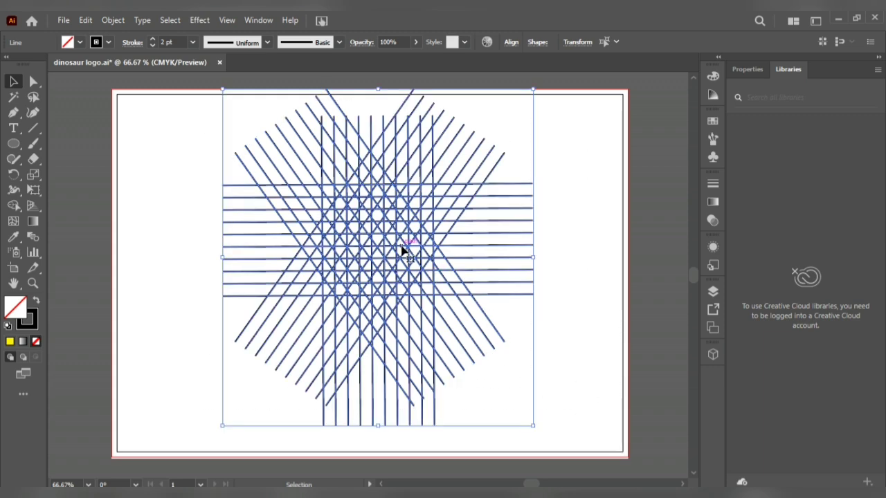
scroll(404, 251, "down", 1)
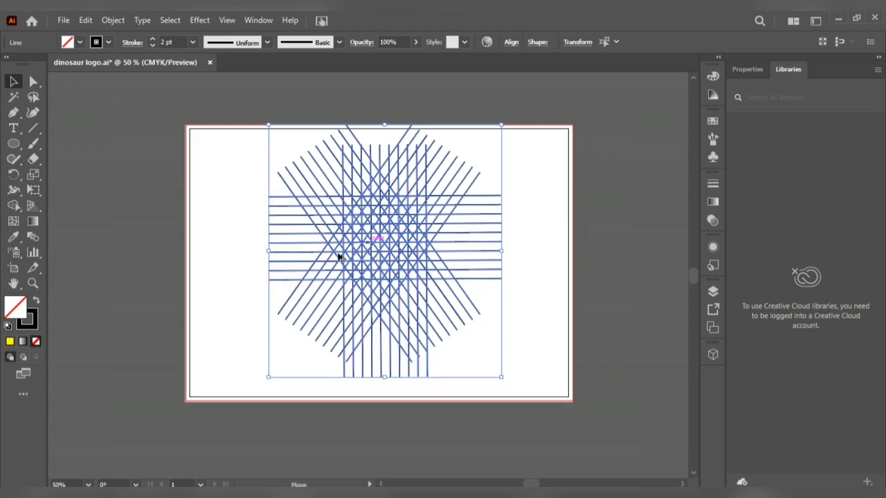
left_click_drag(339, 257, 70, 304)
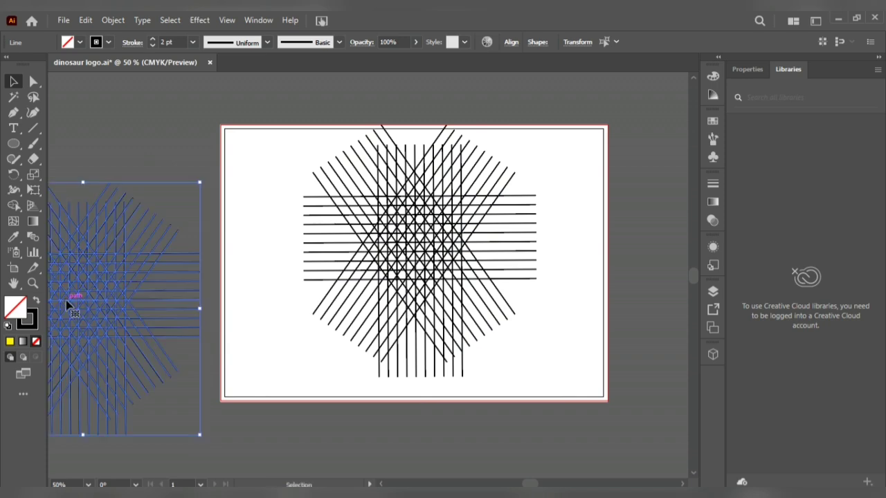
Select all grid lines on the artboard, activate the Shape Builder tool, and set a black fill with no stroke.
scroll(455, 251, "up", 2)
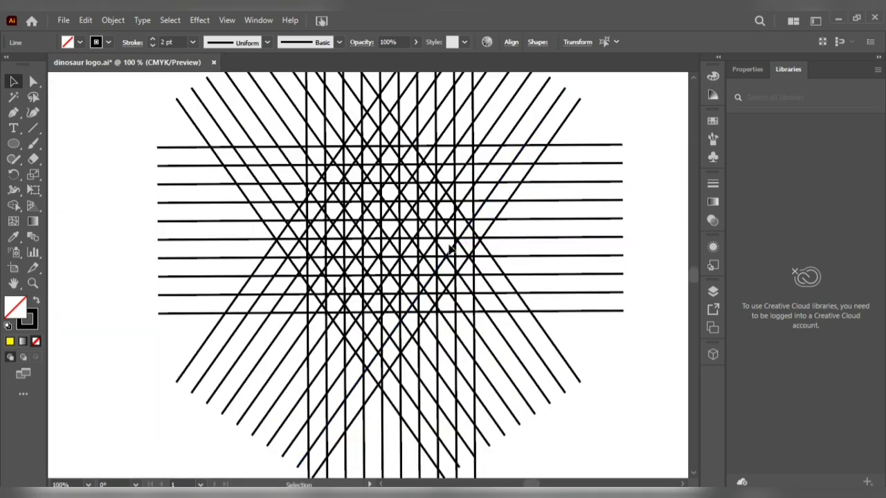
scroll(407, 252, "down", 1)
left_click_drag(425, 284, 585, 408)
left_click(17, 205)
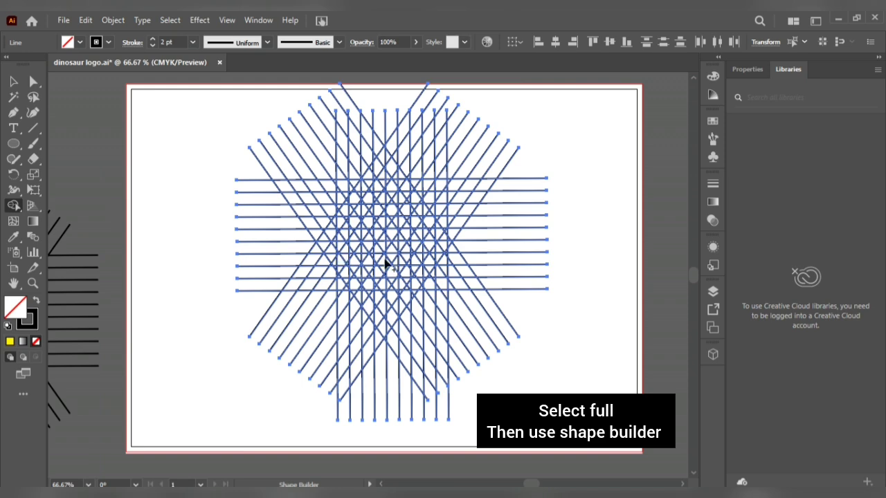
left_click(35, 301)
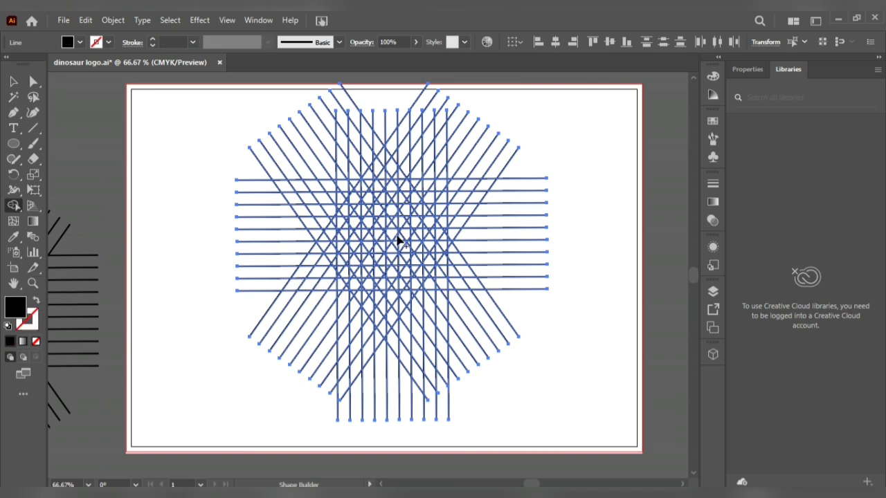
Merge grid cells near the centre into a black horizontal bar that bends diagonally down to the right, including its inner corner.
scroll(398, 240, "up", 4)
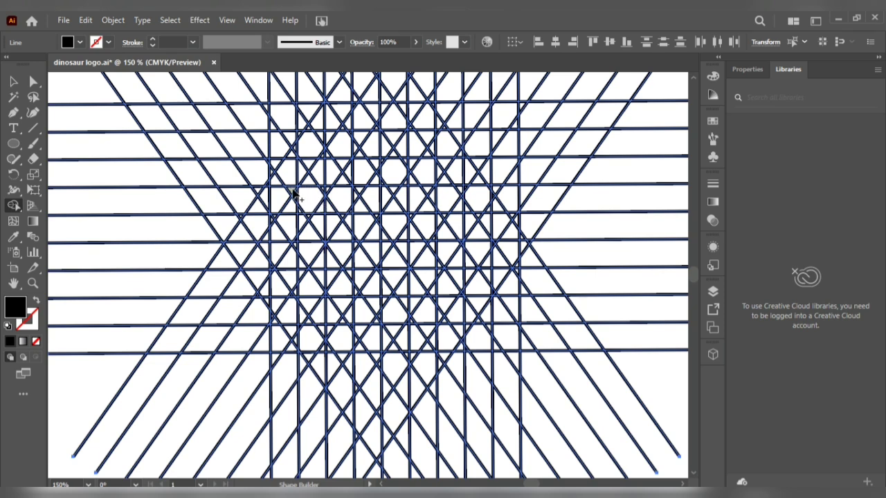
mouse_move(293, 194)
left_mouse_down()
mouse_move(363, 198)
mouse_move(321, 193)
mouse_move(347, 212)
mouse_move(419, 203)
mouse_move(380, 199)
mouse_move(389, 193)
mouse_move(447, 198)
left_mouse_up()
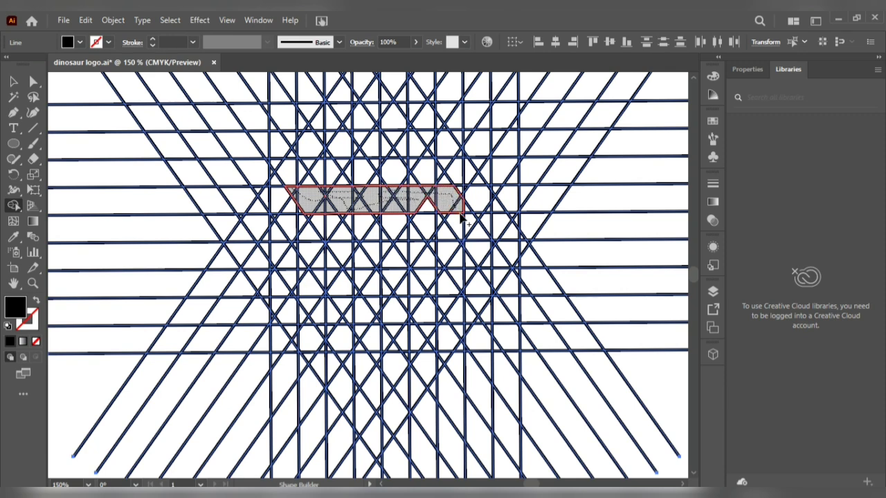
left_click_drag(461, 217, 487, 253)
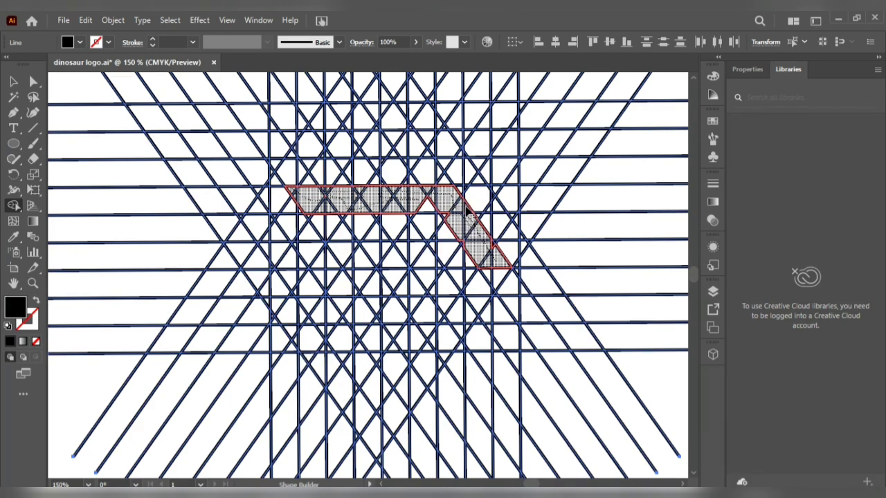
left_click_drag(413, 209, 473, 220)
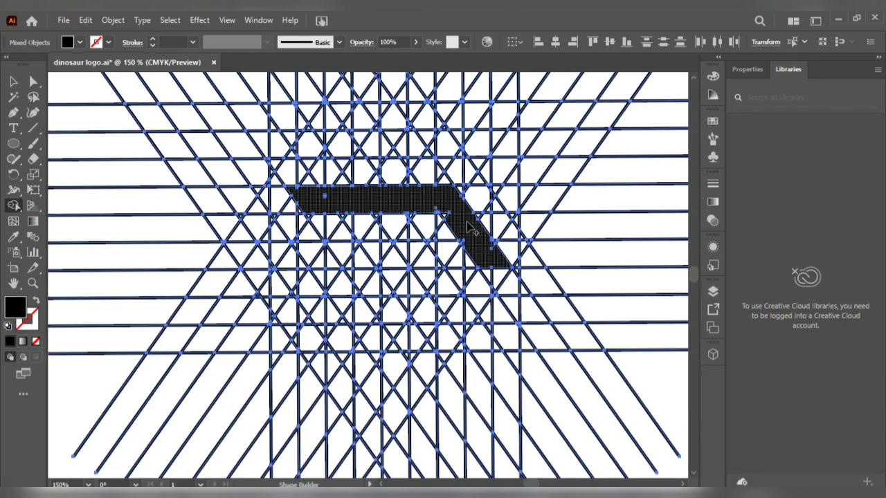
scroll(467, 226, "up", 3)
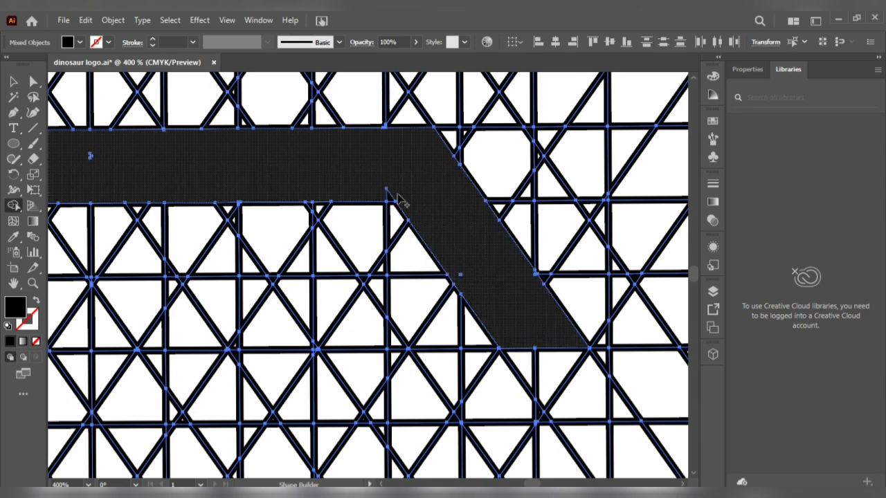
scroll(395, 188, "down", 1)
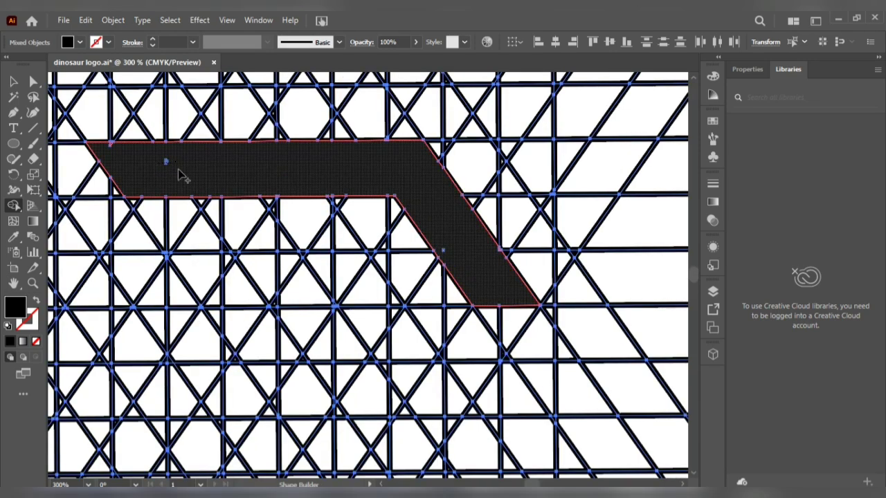
Merge the cells below into a second black bar, with a short diagonal at its left end and a slanted right end.
scroll(173, 168, "down", 1)
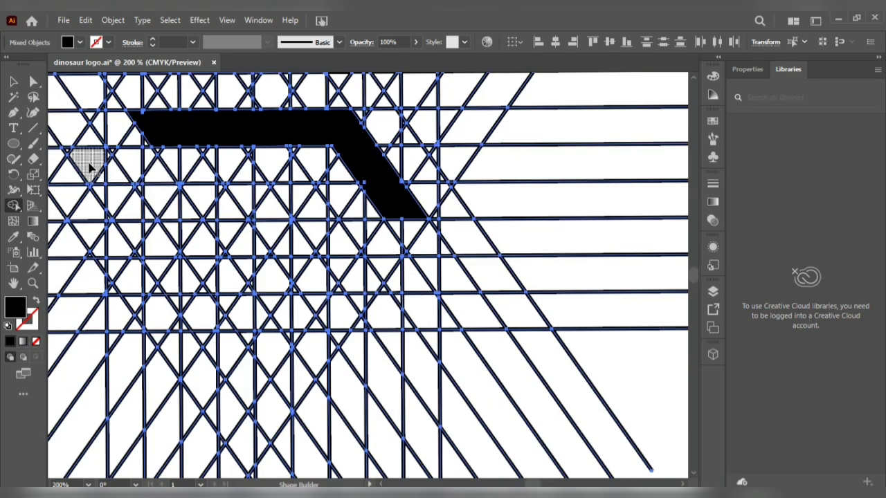
mouse_move(69, 152)
left_mouse_down()
mouse_move(107, 173)
mouse_move(127, 200)
mouse_move(284, 206)
left_mouse_up()
left_click_drag(144, 213, 250, 216)
left_click_drag(118, 202, 102, 193)
scroll(241, 214, "down", 2)
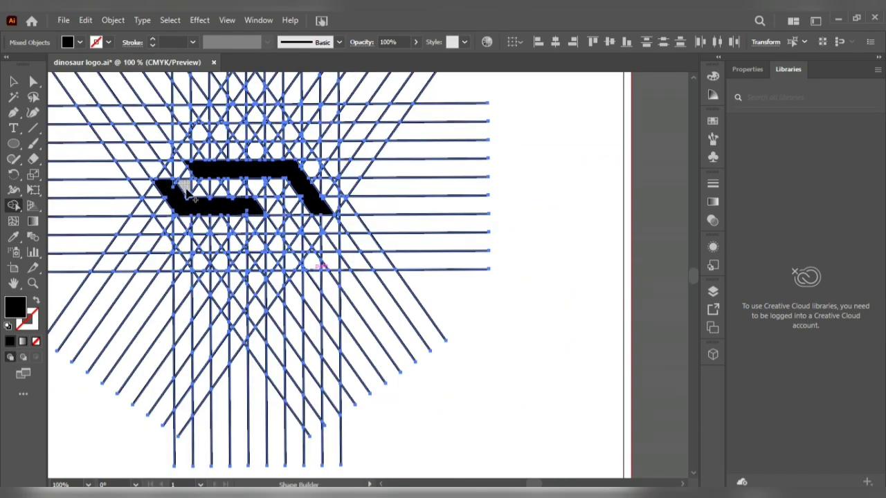
scroll(177, 184, "up", 2)
left_click_drag(167, 187, 267, 233)
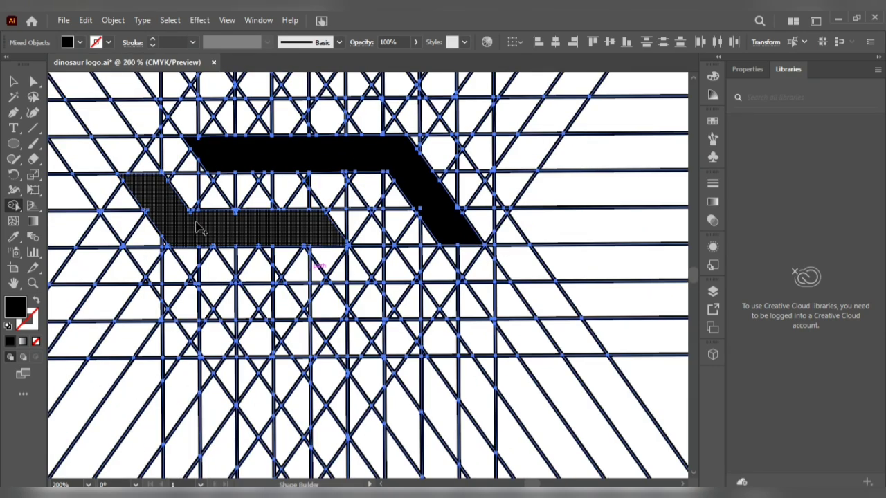
Merge the tiny leftover slivers along the lower bar's bottom edge and pointed right end into the bar.
scroll(198, 228, "up", 4)
scroll(373, 200, "down", 3)
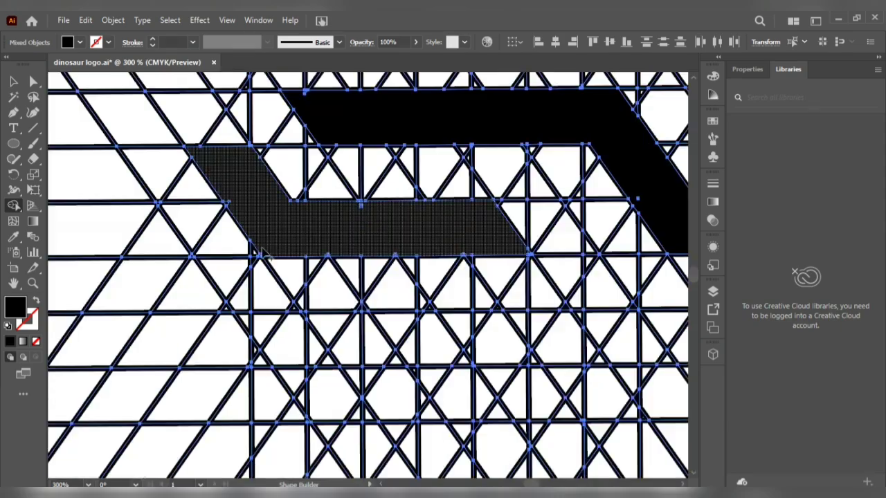
scroll(242, 201, "up", 6)
scroll(312, 247, "down", 4)
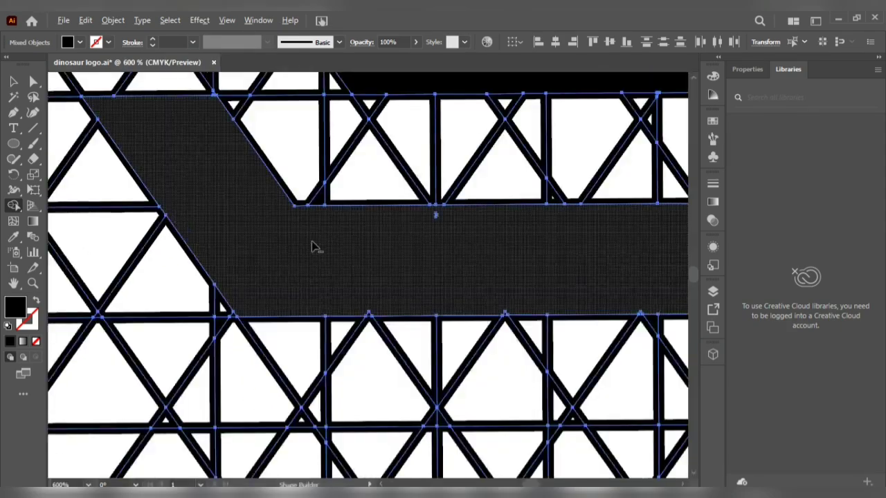
scroll(320, 217, "up", 2)
scroll(349, 247, "down", 5)
scroll(349, 247, "up", 6)
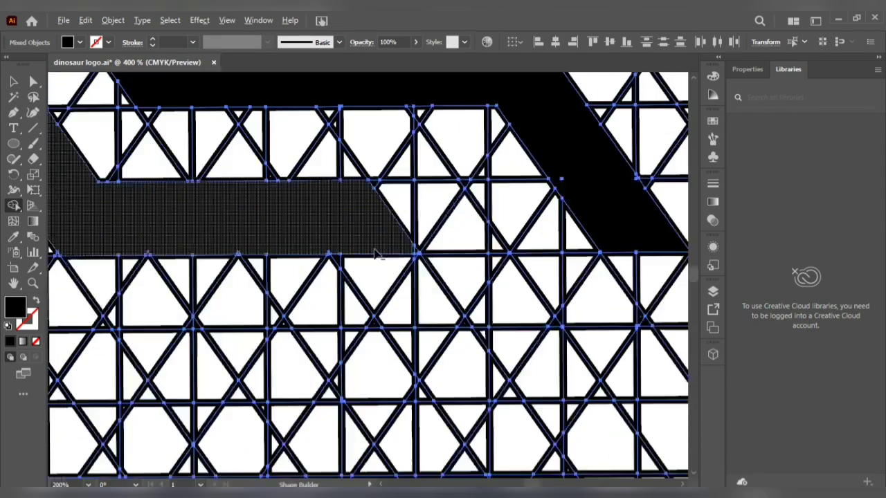
left_click(441, 240)
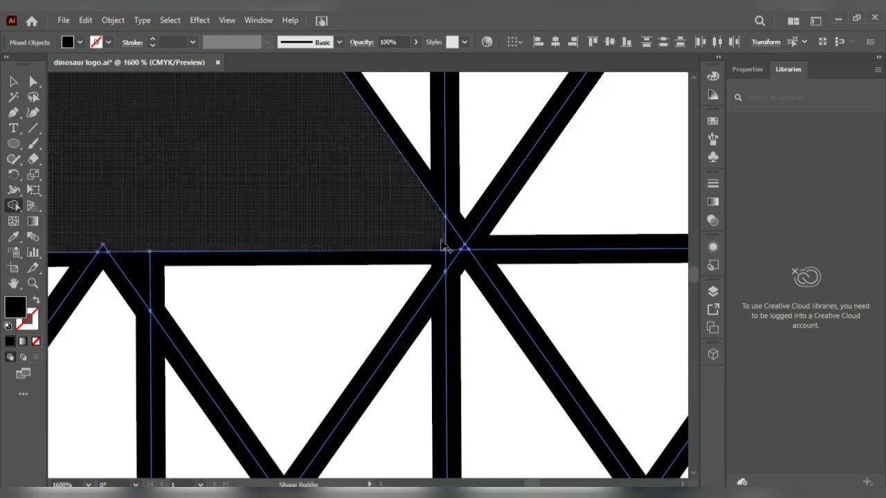
left_click(455, 246)
left_click(464, 249)
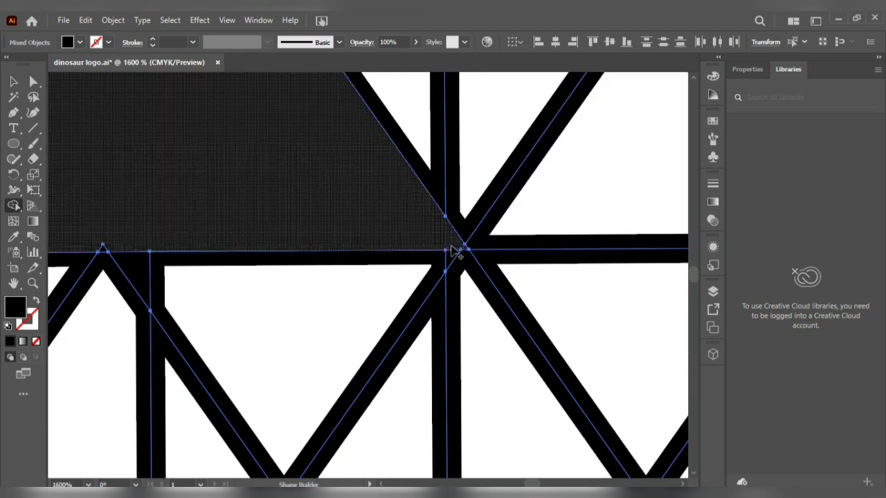
Examine the edges and corners of both merged bars up close for unmerged slivers.
scroll(425, 233, "down", 4)
scroll(191, 270, "up", 5)
scroll(307, 263, "down", 5)
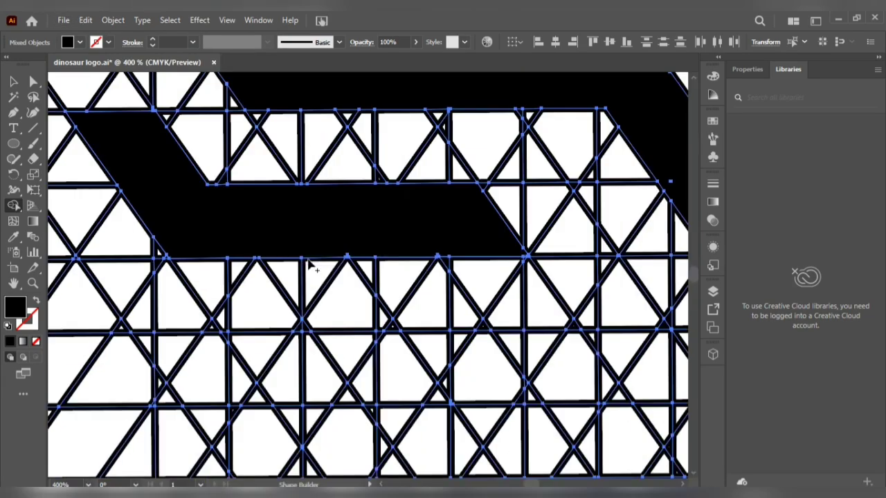
scroll(307, 258, "up", 2)
scroll(233, 172, "up", 5)
scroll(253, 247, "down", 6)
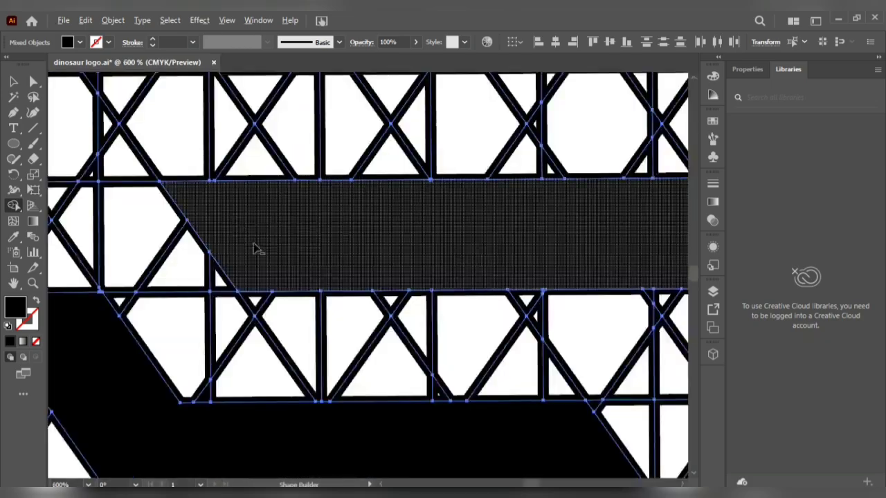
scroll(354, 270, "up", 2)
scroll(353, 274, "up", 3)
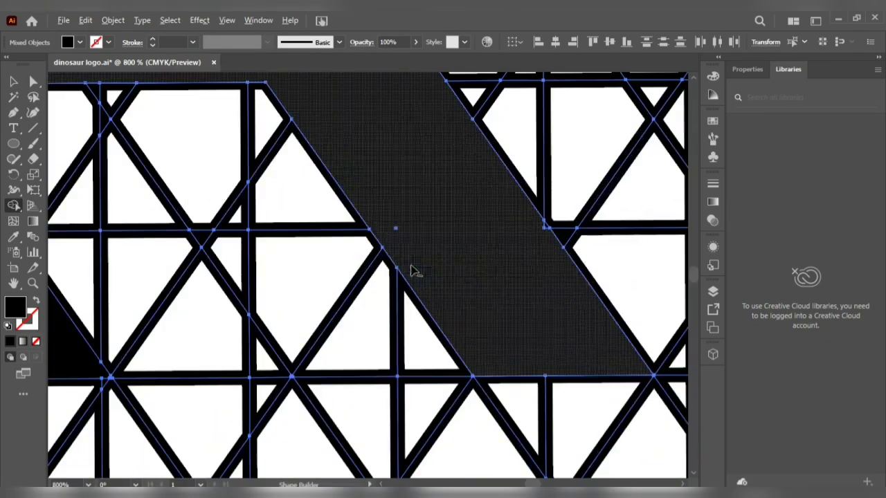
scroll(550, 228, "up", 2)
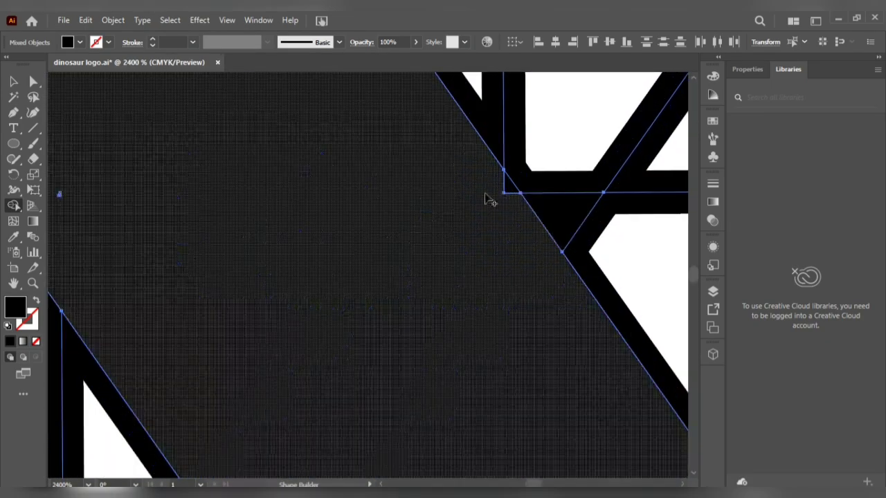
scroll(485, 242, "down", 6)
scroll(473, 252, "up", 2)
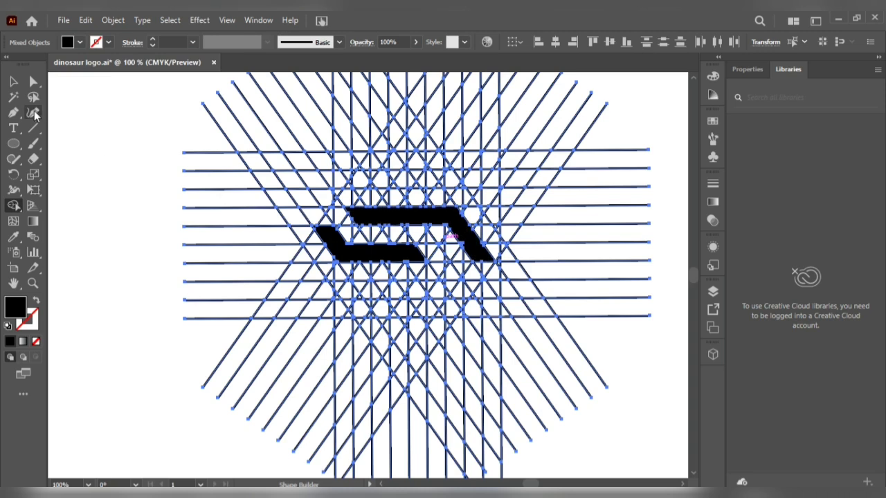
Remove the leftover grid lines from the artboard and move the two black bars together beyond its lower-right corner.
left_click(14, 82)
left_click(71, 178)
left_click(411, 249)
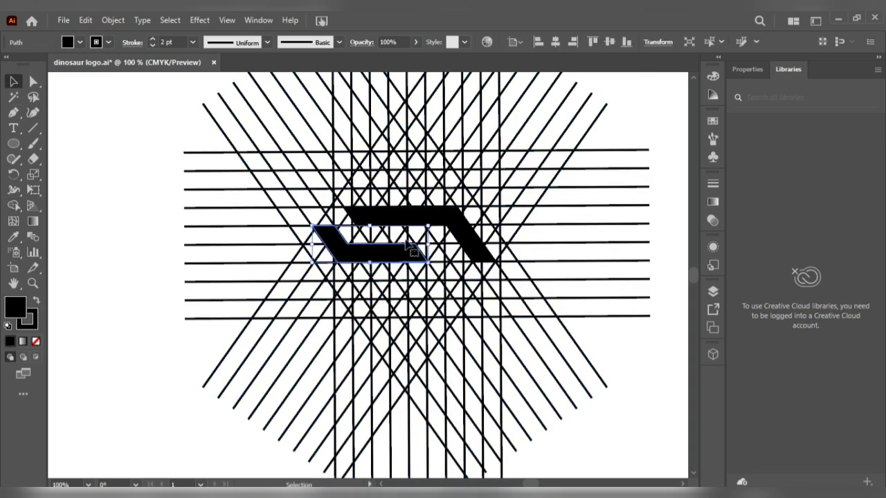
left_click(415, 218, "shift")
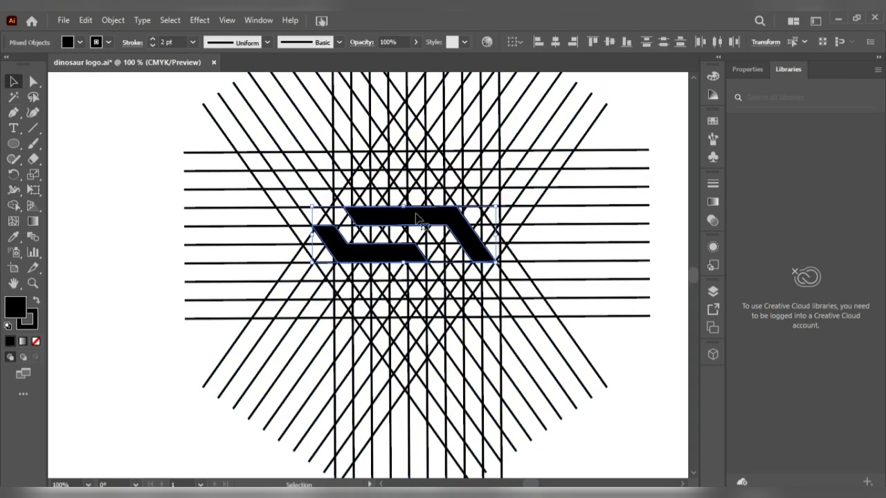
left_click(255, 173)
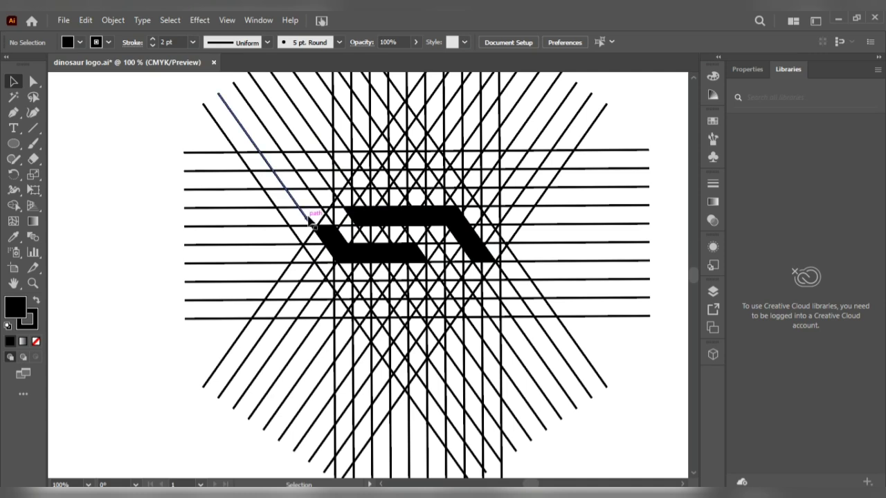
scroll(310, 220, "down", 2)
left_click_drag(402, 288, 500, 361)
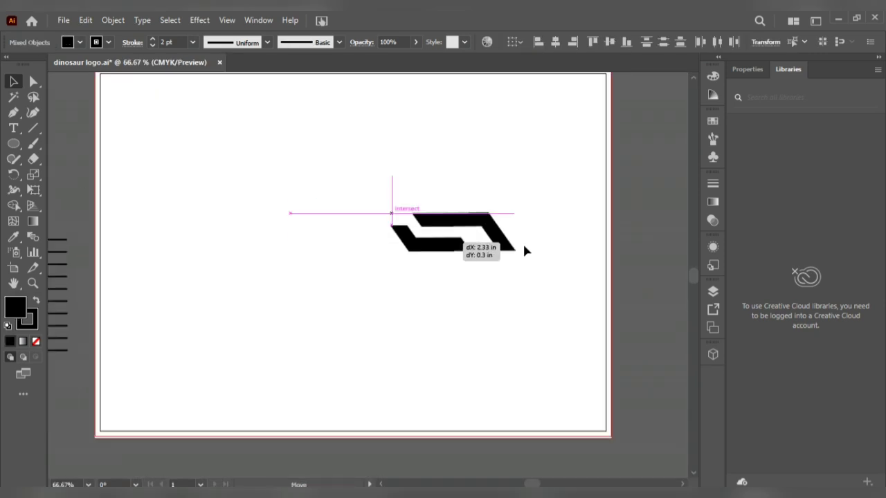
left_click_drag(524, 247, 661, 444)
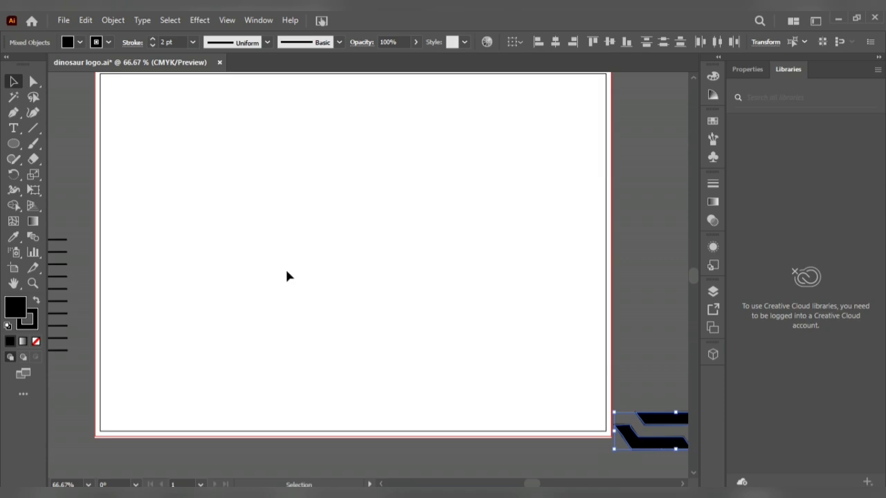
scroll(285, 267, "down", 2)
scroll(56, 225, "up", 1)
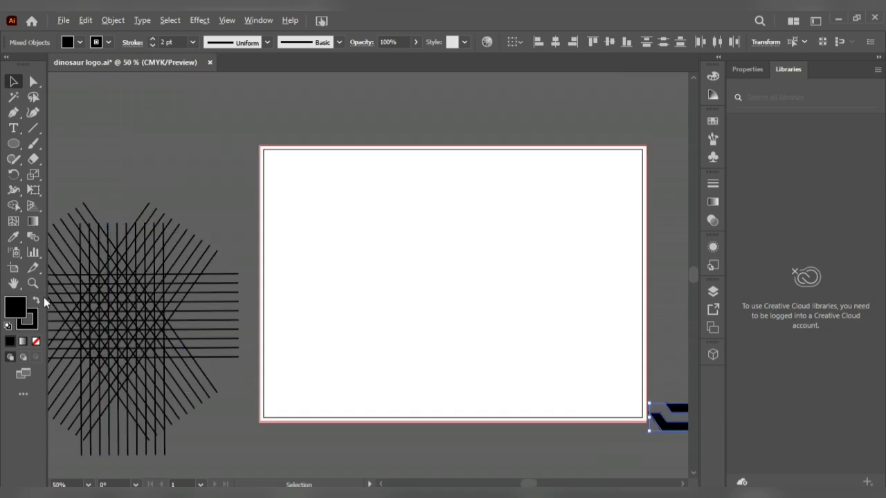
Move the spare line grid from beside the artboard onto the middle of the artboard.
scroll(44, 297, "up", 3)
scroll(59, 294, "down", 4)
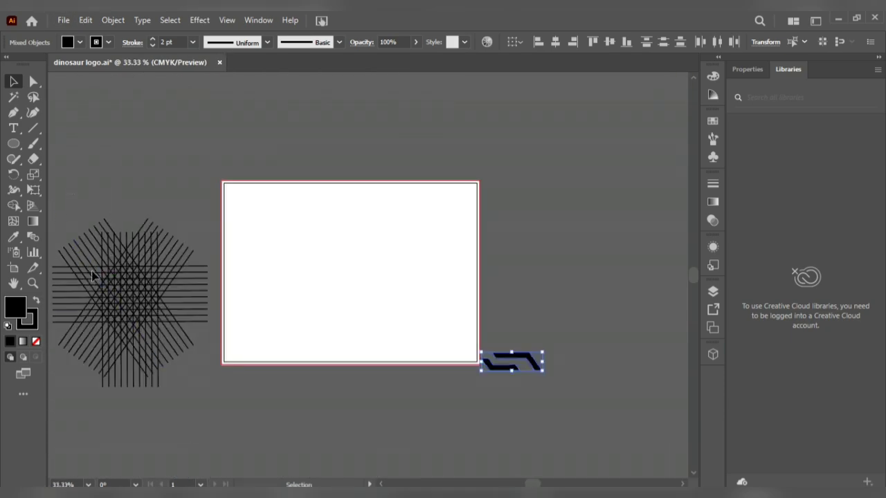
left_click(92, 275)
left_click_drag(129, 300, 346, 267)
scroll(346, 267, "up", 3)
scroll(346, 265, "down", 1)
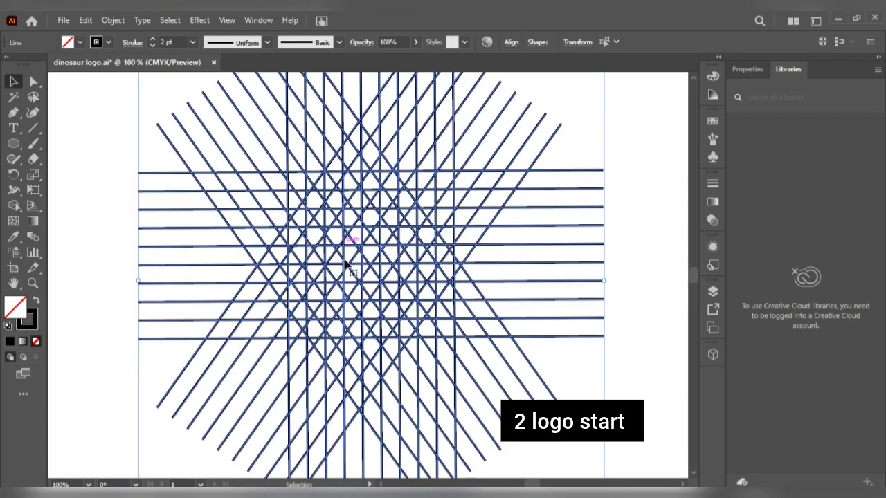
scroll(346, 265, "down", 1)
Merge grid cells into a solid black horizontal bar that rises at its right end into a pointed peak, using the Shape Builder.
left_click(14, 207)
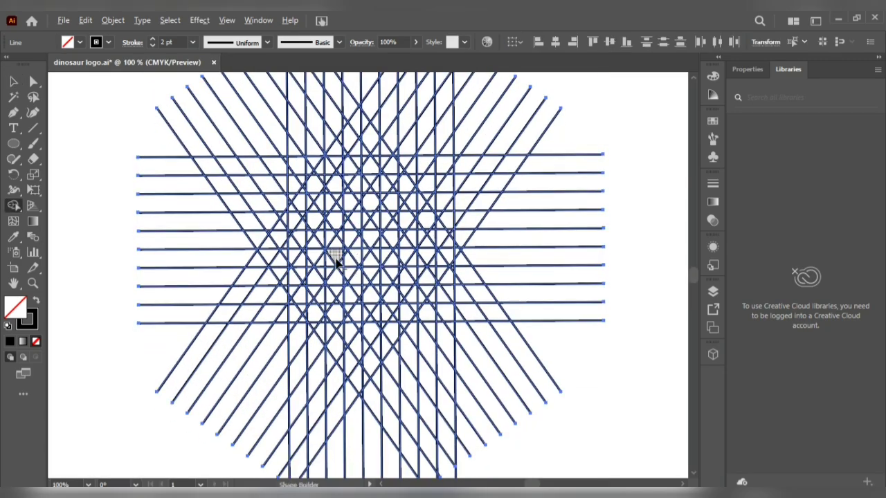
scroll(336, 259, "up", 1)
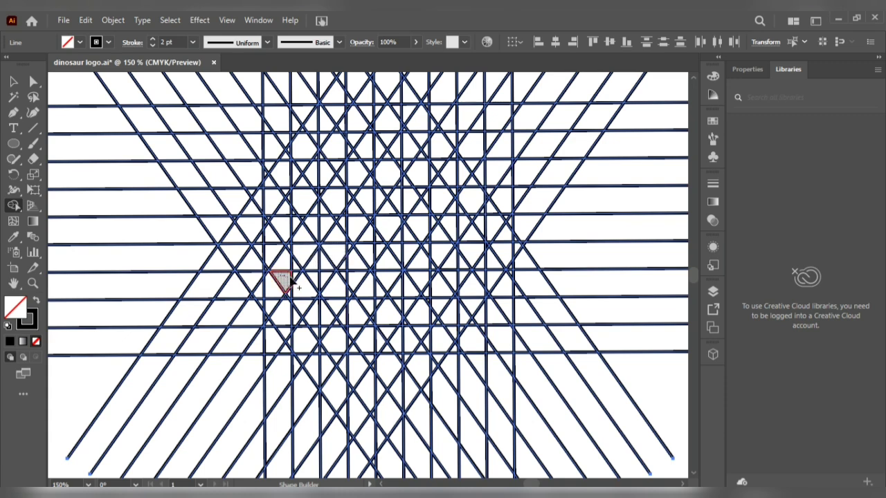
mouse_move(290, 282)
left_mouse_down()
mouse_move(373, 281)
mouse_move(421, 220)
left_mouse_up()
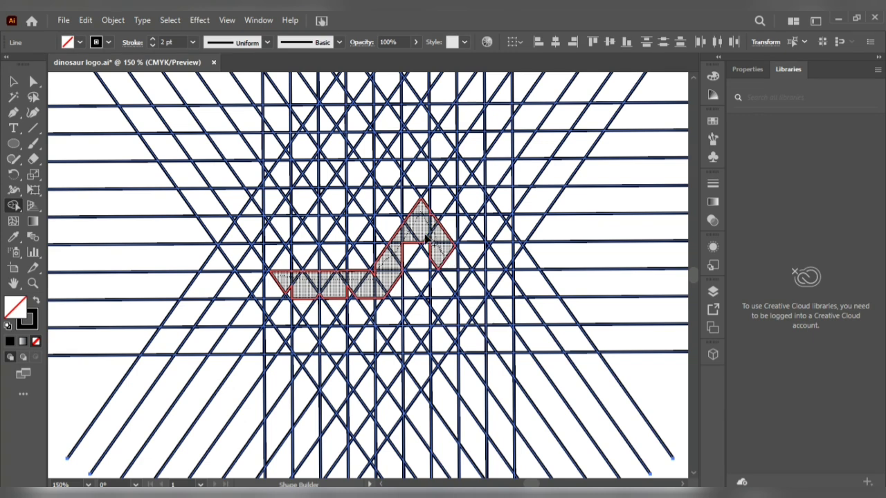
left_click_drag(451, 262, 470, 275)
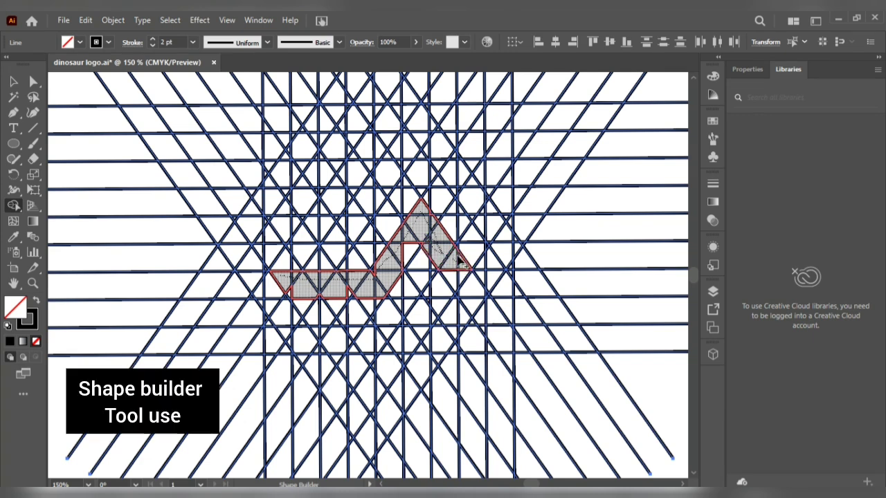
left_click_drag(406, 273, 406, 272)
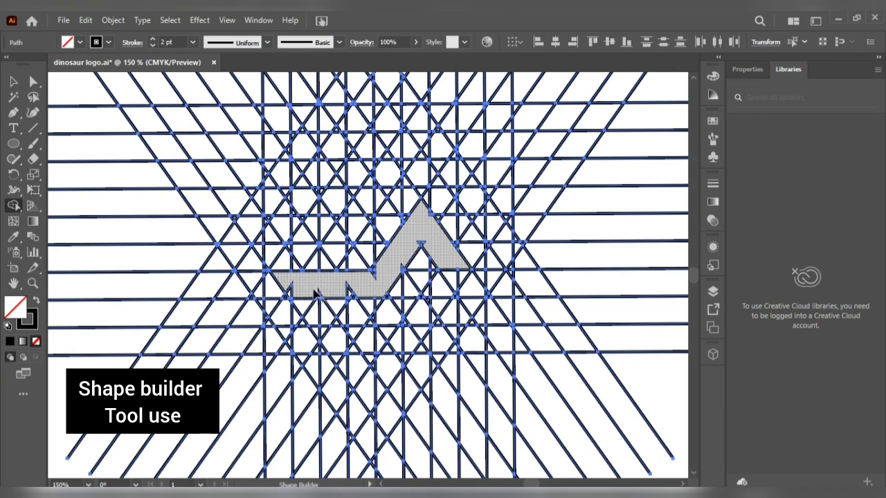
left_click(36, 302)
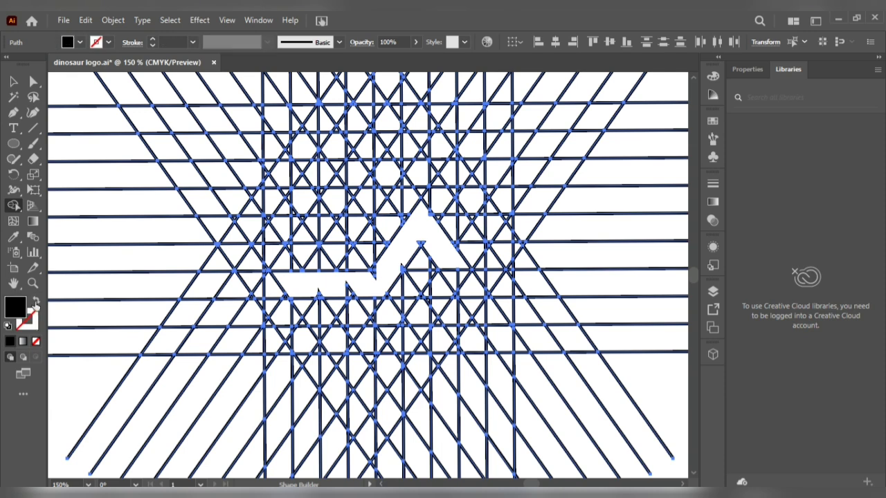
left_click(316, 290)
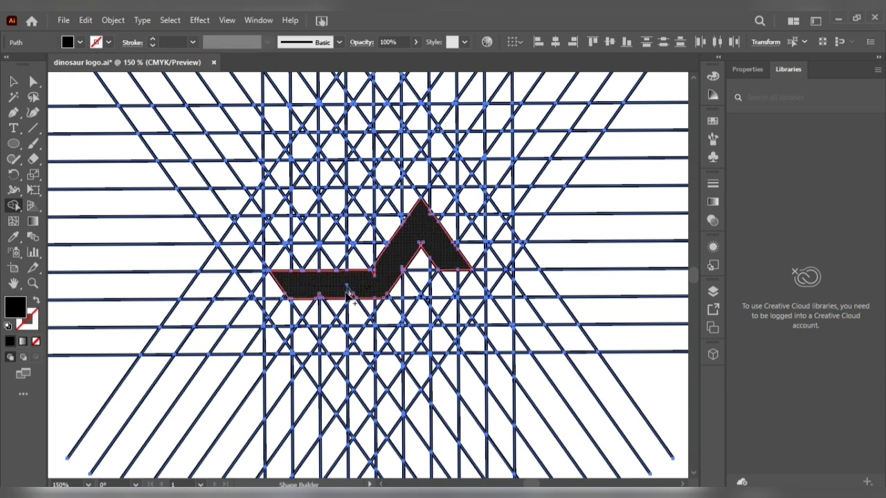
left_click(383, 273)
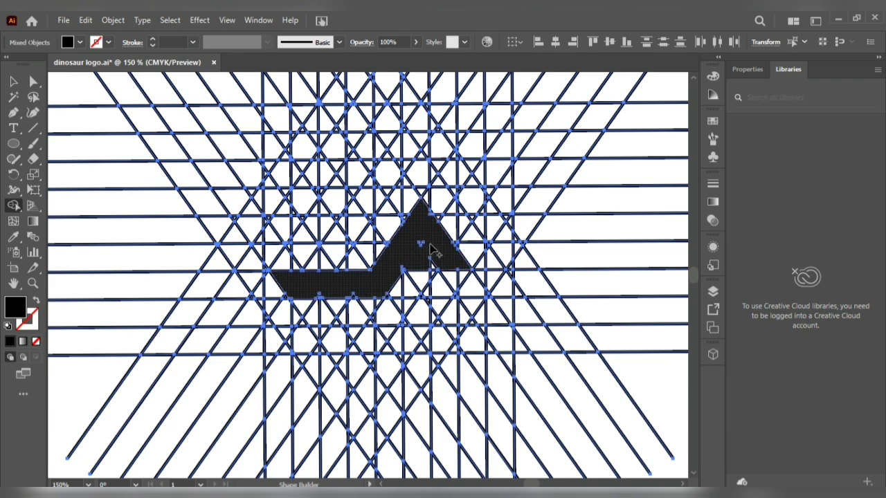
Merge the tiny notches along the peaked bar's lower edge and inner slope into the black shape.
scroll(428, 249, "up", 3)
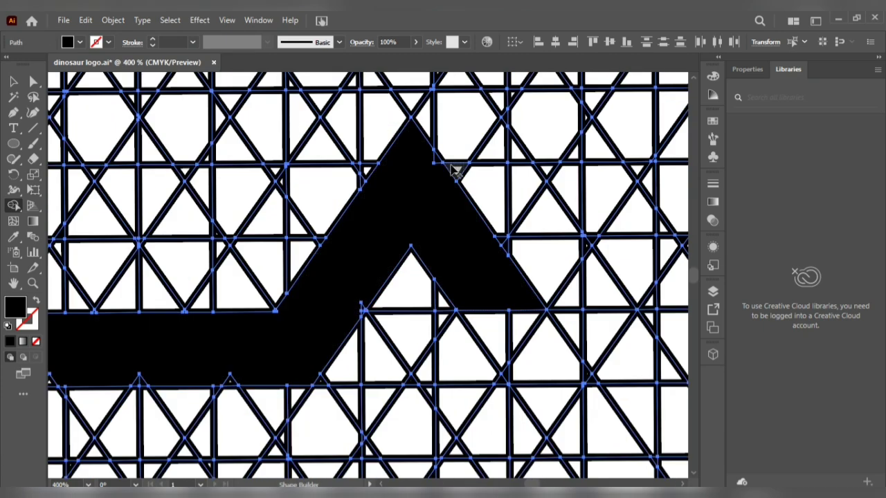
scroll(420, 218, "down", 2)
scroll(370, 280, "up", 3)
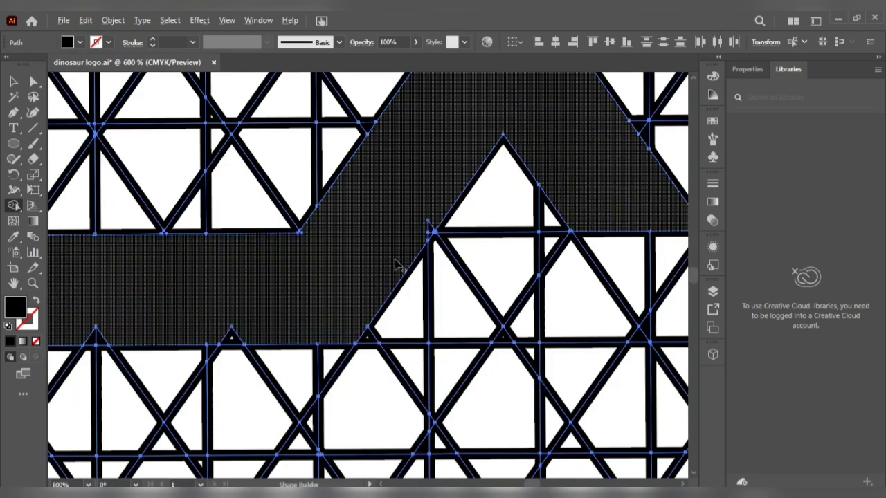
mouse_move(395, 259)
left_mouse_down()
mouse_move(433, 222)
mouse_move(421, 242)
left_mouse_up()
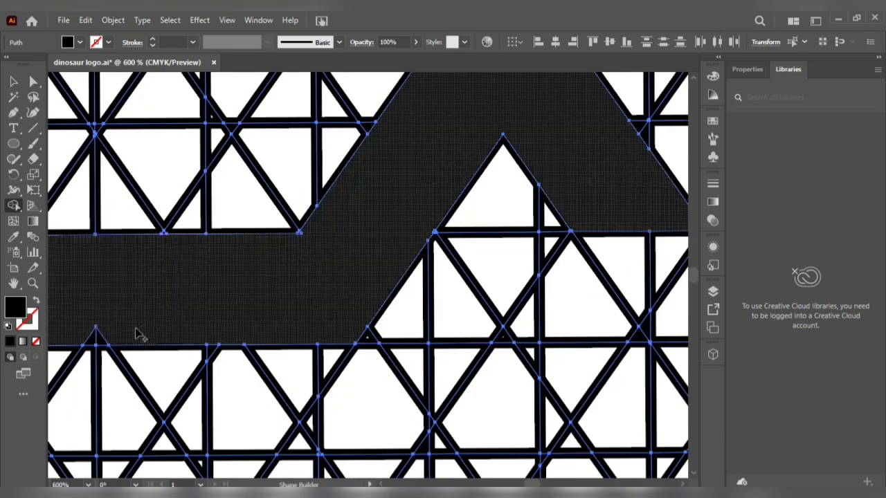
scroll(304, 283, "down", 1)
scroll(305, 283, "down", 1)
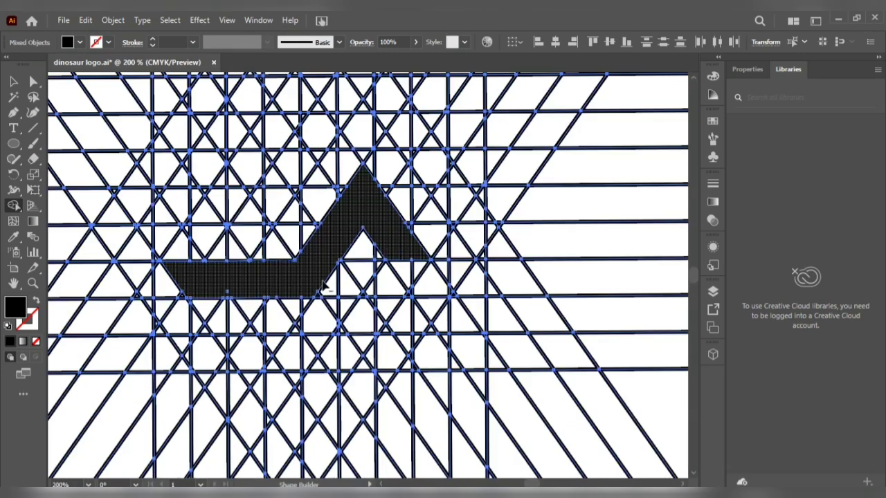
Merge the cells above the peaked bar into a second black shape, a tall chevron with a flat left foot and slanted right end.
scroll(323, 285, "down", 1)
scroll(277, 223, "up", 2)
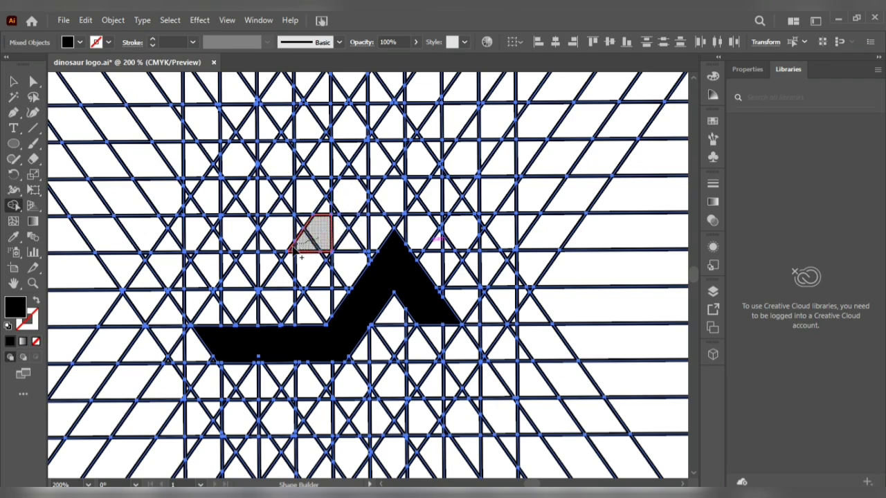
mouse_move(332, 235)
left_mouse_down()
mouse_move(346, 202)
mouse_move(328, 218)
mouse_move(332, 208)
mouse_move(356, 222)
mouse_move(339, 206)
mouse_move(328, 212)
mouse_move(398, 133)
mouse_move(462, 229)
mouse_move(462, 233)
left_mouse_up()
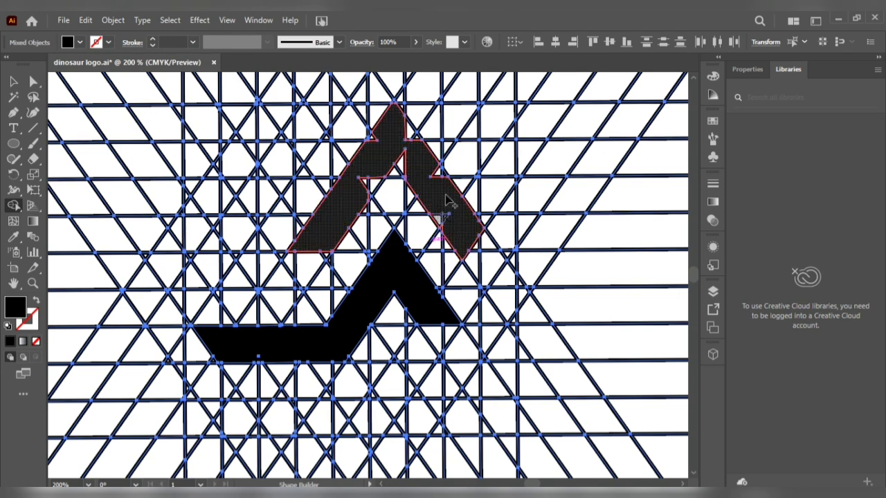
mouse_move(410, 132)
left_mouse_down()
mouse_move(401, 160)
mouse_move(372, 138)
left_mouse_up()
left_click(371, 184)
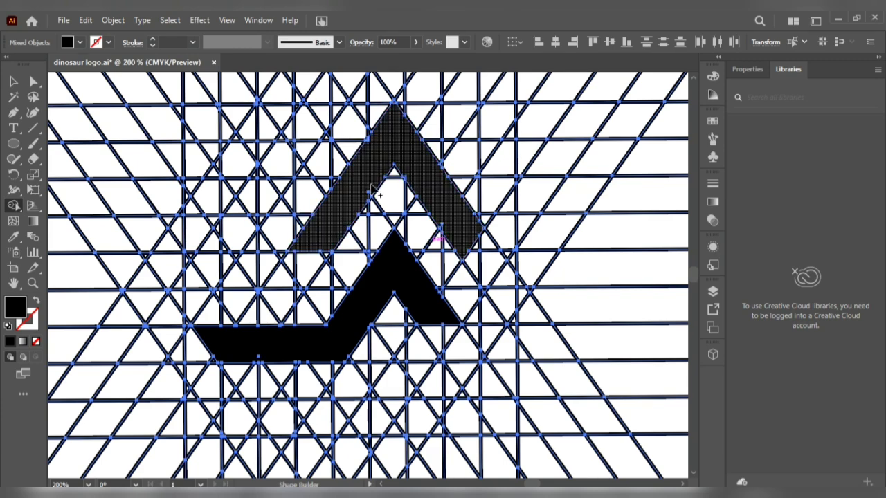
Merge the remaining small slivers along the chevron's inner and outer slopes into the black shape.
scroll(376, 166, "up", 3)
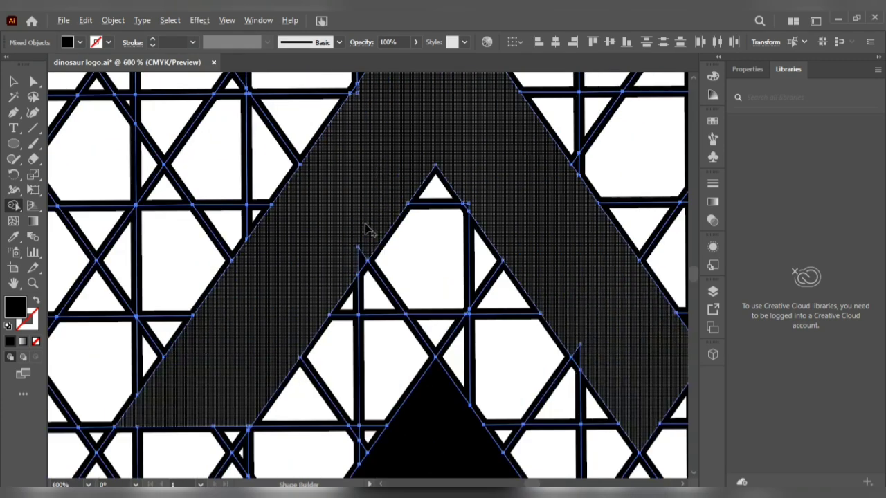
scroll(390, 203, "down", 2)
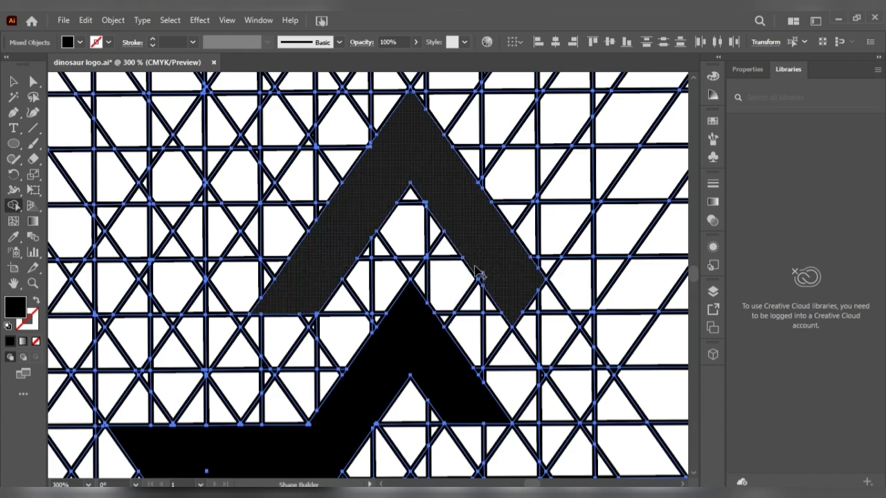
scroll(475, 233, "down", 2)
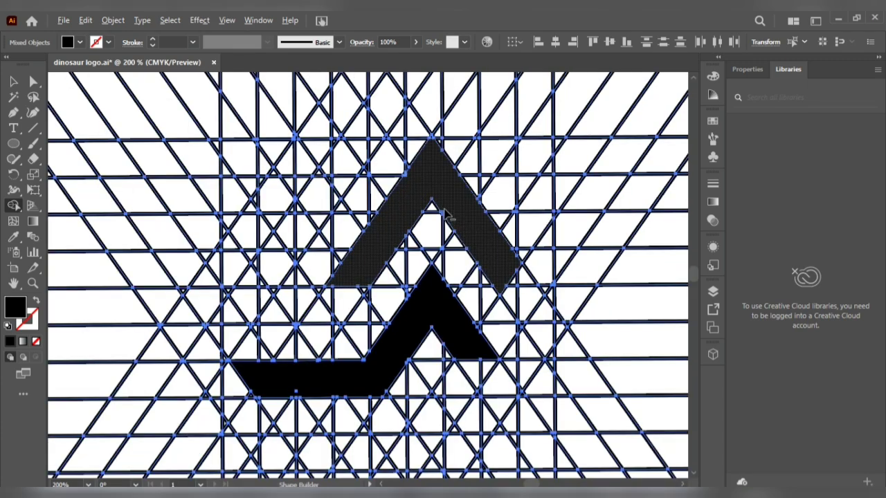
scroll(445, 214, "down", 1)
scroll(443, 230, "up", 3)
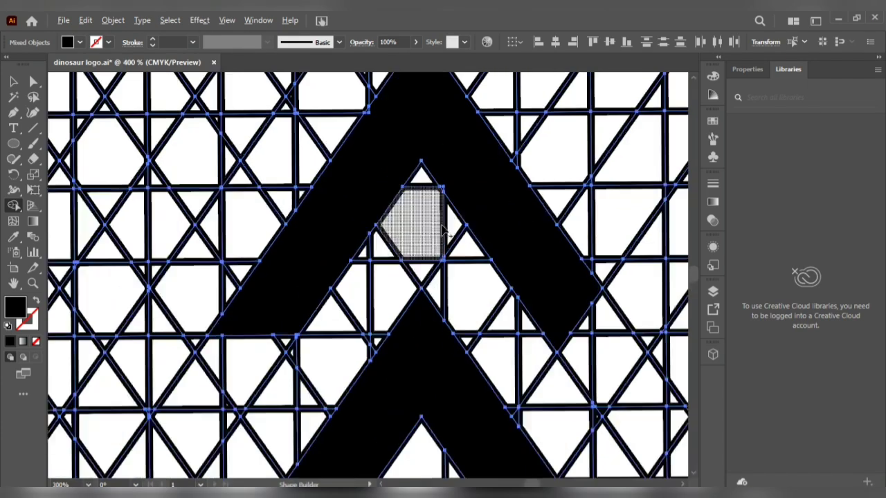
scroll(380, 131, "up", 2)
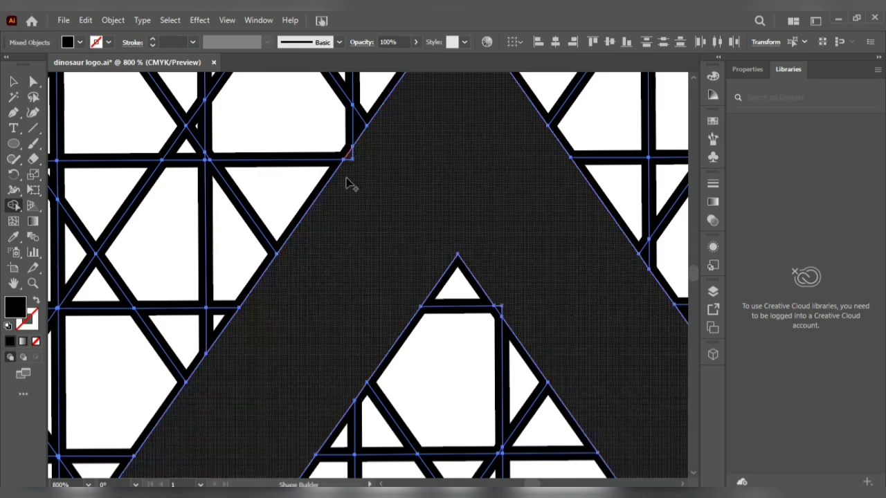
scroll(349, 176, "down", 3)
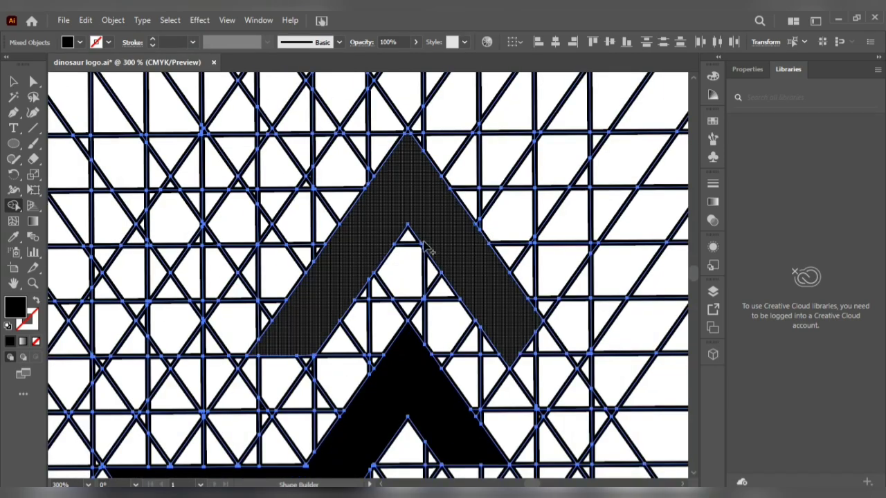
scroll(440, 260, "down", 1)
Examine the edges and corners of the chevron and the peaked bar up close for unmerged slivers.
scroll(439, 287, "down", 4)
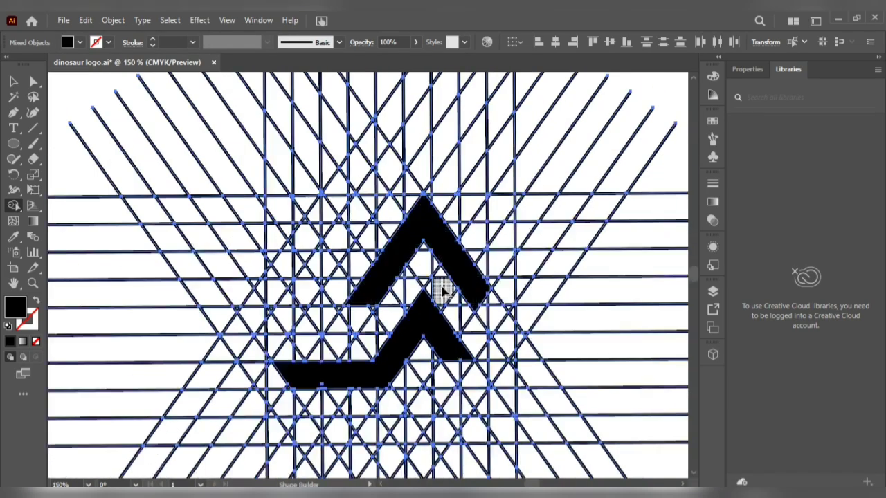
scroll(385, 247, "up", 5)
scroll(376, 248, "up", 1)
scroll(374, 247, "up", 3)
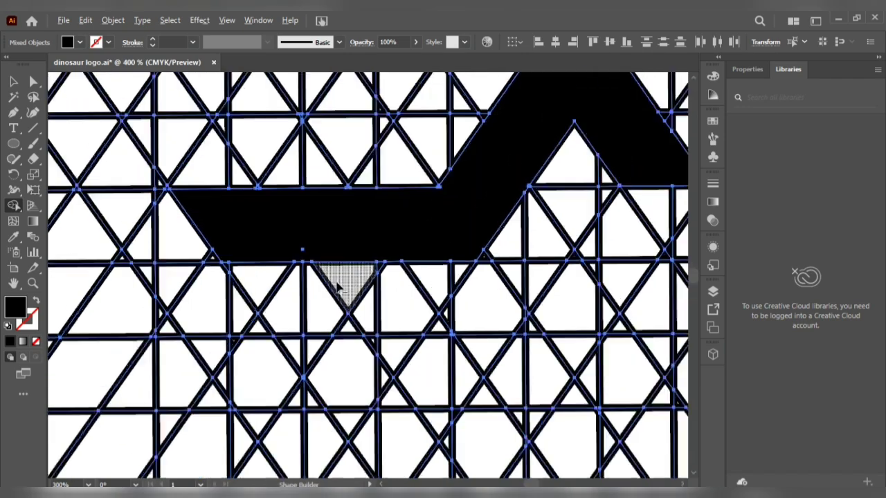
scroll(292, 238, "down", 2)
scroll(429, 208, "down", 1)
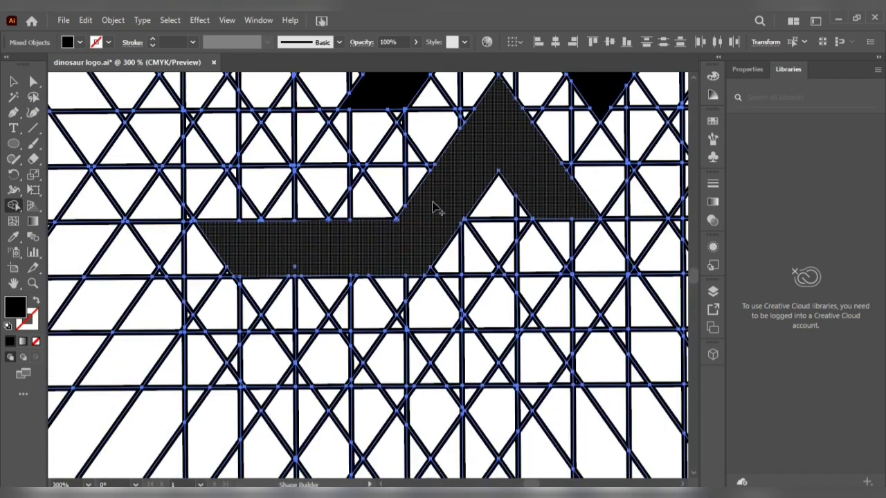
scroll(387, 210, "down", 3)
scroll(391, 209, "up", 2)
scroll(391, 209, "down", 2)
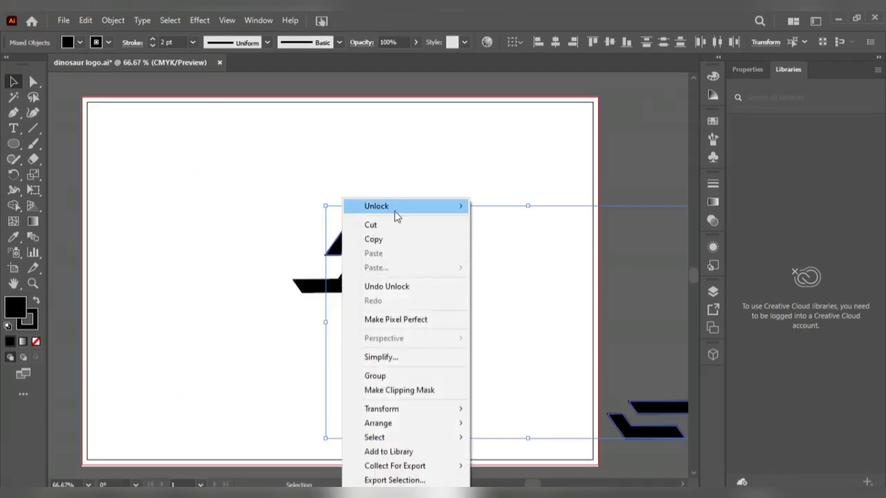
Unlock the lower black compound path and move both peaked shapes off the artboard, above the two bars near its lower-right corner.
mouse_move(415, 207)
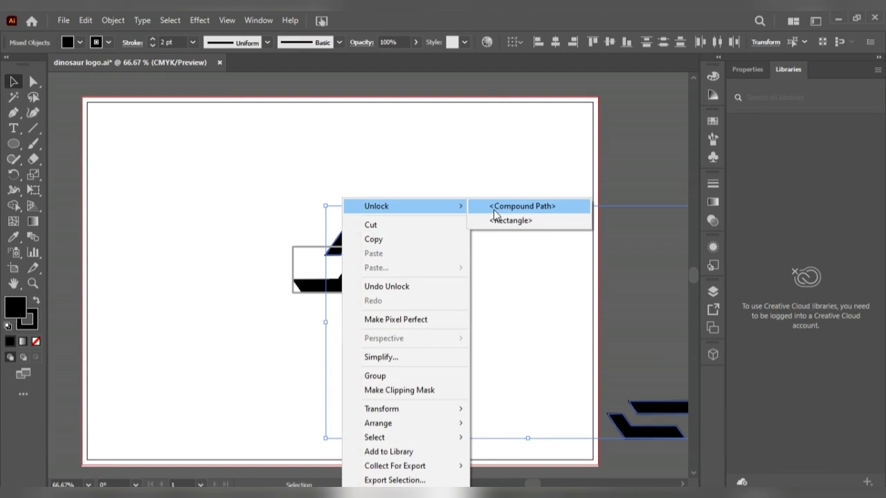
left_click(494, 210)
left_click_drag(237, 207, 653, 364)
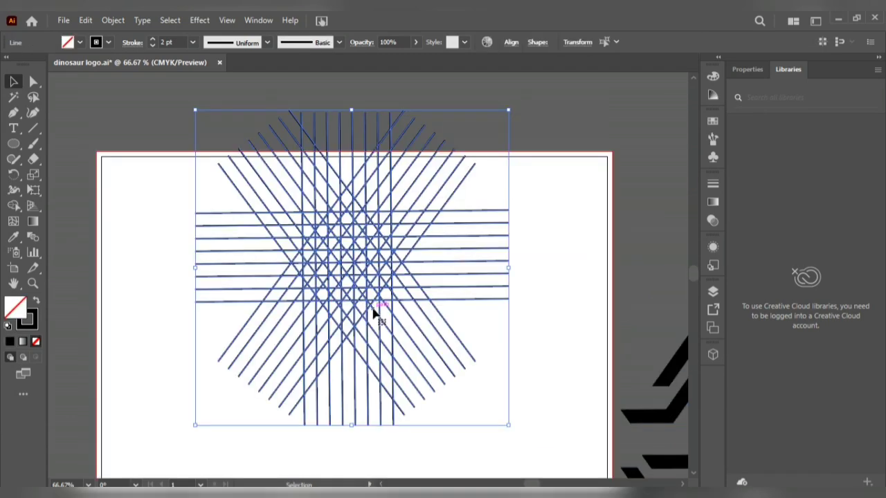
Position the new line grid in the middle of the artboard.
left_click_drag(372, 308, 374, 398)
scroll(380, 386, "down", 1)
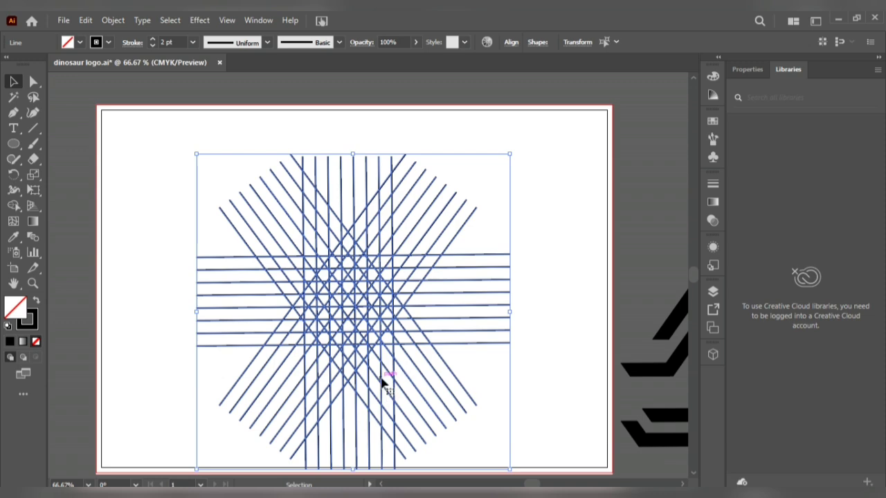
scroll(383, 382, "down", 1)
left_click_drag(353, 285, 354, 254)
Draw an unfilled circle with a 2 pt black stroke and center it over the grid's crossing lines.
scroll(354, 254, "up", 2)
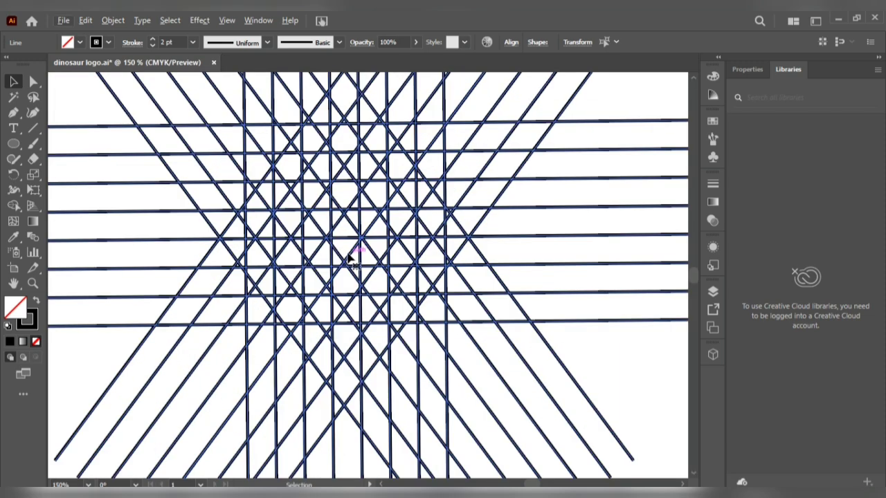
left_click_drag(19, 145, 41, 173)
left_click_drag(275, 190, 478, 360)
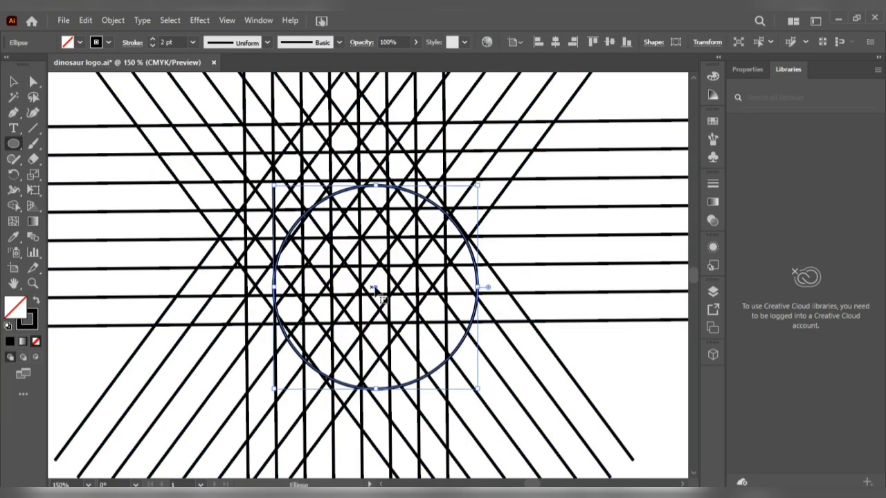
left_click_drag(374, 291, 348, 246)
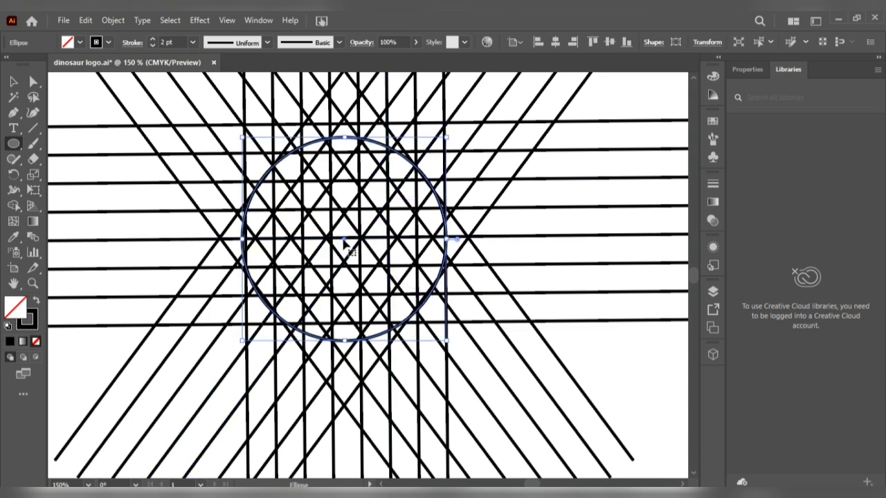
Duplicate the circle, shrink the copy, and center it inside the original as a concentric ring.
left_click_drag(346, 244, 393, 255)
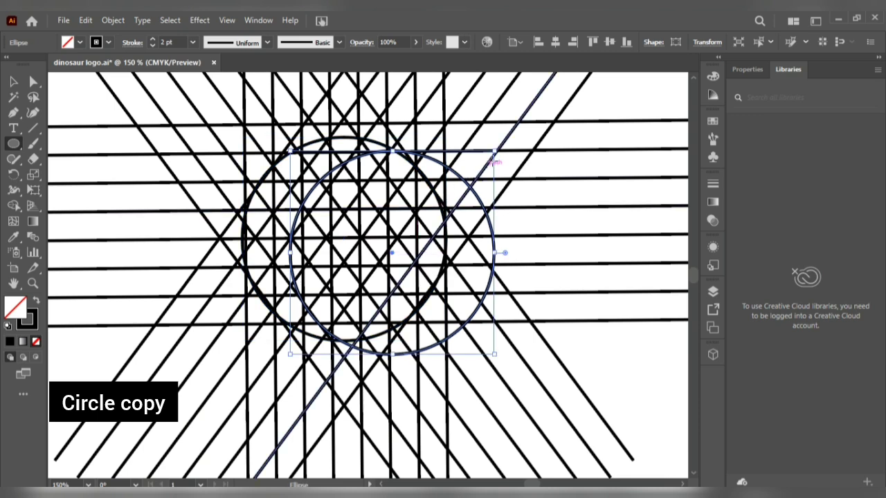
left_click_drag(493, 151, 444, 202)
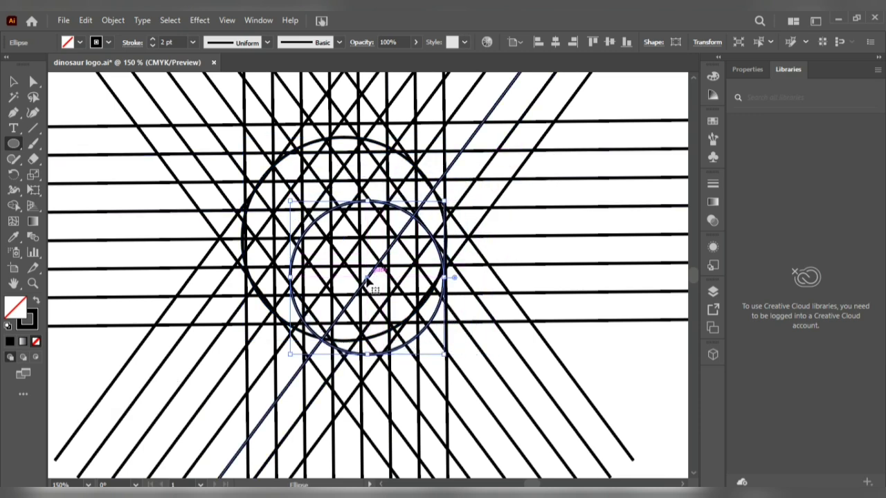
left_click_drag(367, 280, 345, 240)
Select the whole line grid with both circles and set up the Shape Builder with black fill and no stroke.
key("ctrl+minus")
key("ctrl+minus")
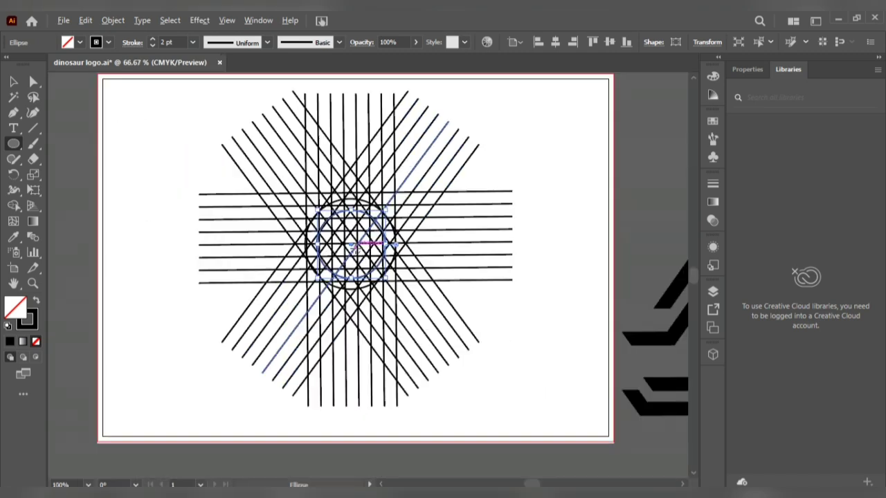
left_click(14, 82)
left_click_drag(199, 87, 498, 372)
key("ctrl+plus")
key("ctrl+plus")
left_click(14, 205)
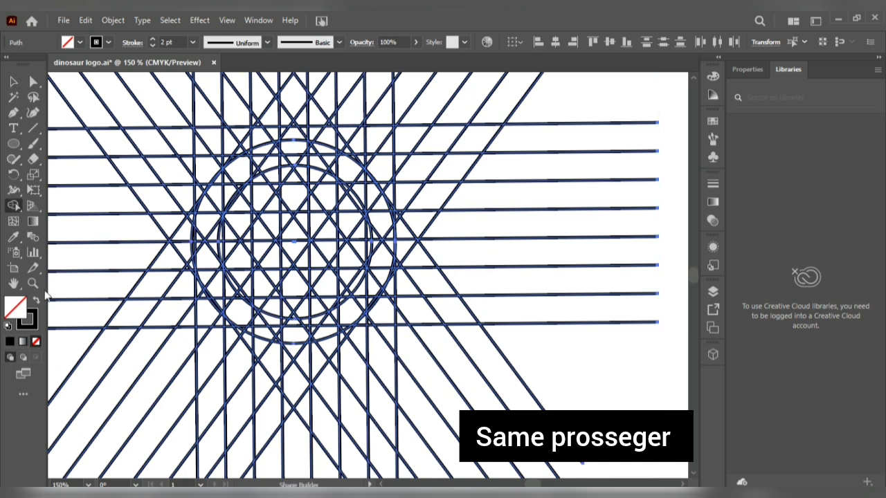
key("shift+x")
Merge the cells of the ring's upper half with the slanted-end bar reaching inward from its right side into one shape.
key("ctrl+plus")
mouse_move(235, 166)
left_mouse_down()
mouse_move(206, 199)
mouse_move(222, 181)
mouse_move(222, 161)
mouse_move(239, 147)
mouse_move(305, 135)
mouse_move(284, 119)
mouse_move(346, 130)
mouse_move(409, 168)
mouse_move(431, 203)
mouse_move(432, 230)
mouse_move(338, 214)
left_mouse_up()
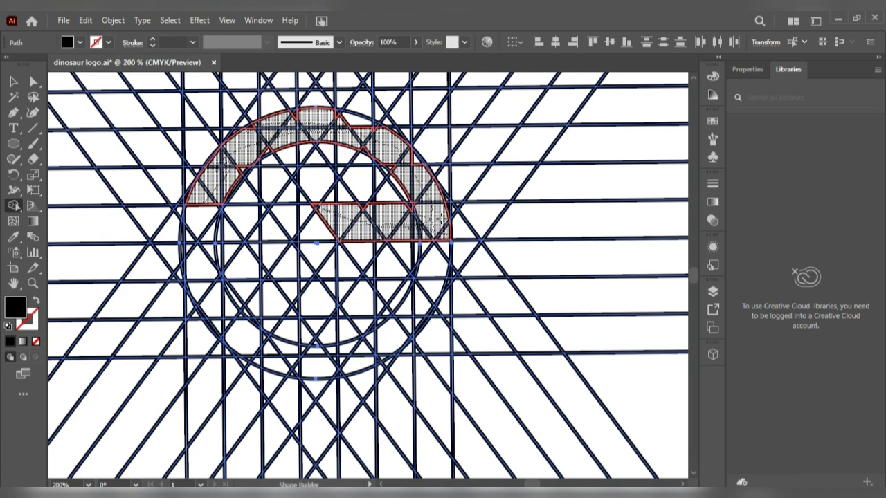
left_click_drag(429, 219, 428, 216)
Merge the leftover notches along the inner and outer edges of the upper arc's right half into the shape.
scroll(424, 178, "up", 2)
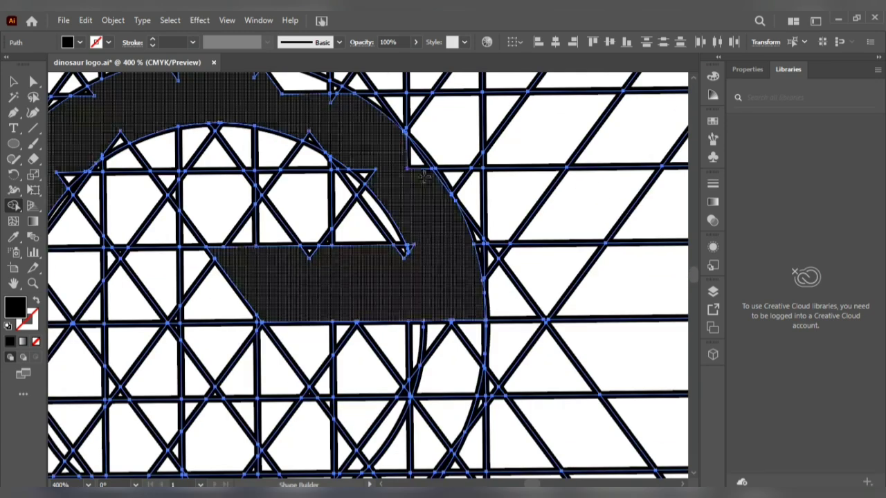
scroll(341, 200, "up", 3)
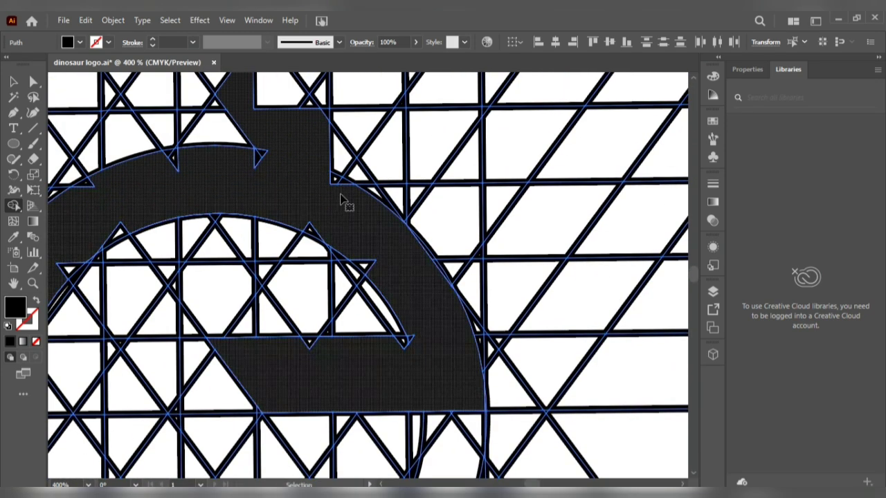
mouse_move(265, 173)
left_mouse_down()
mouse_move(346, 203)
mouse_move(409, 251)
mouse_move(395, 283)
left_mouse_up()
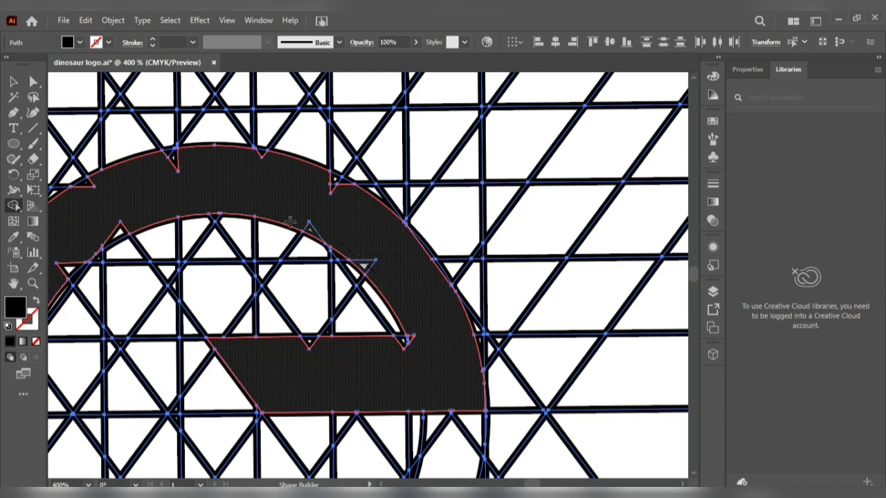
left_click(335, 182)
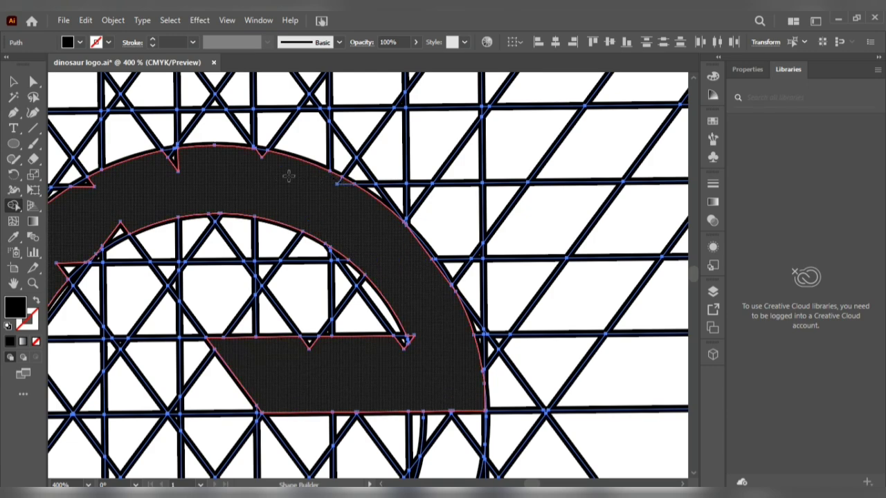
scroll(283, 206, "down", 3)
scroll(173, 239, "up", 3)
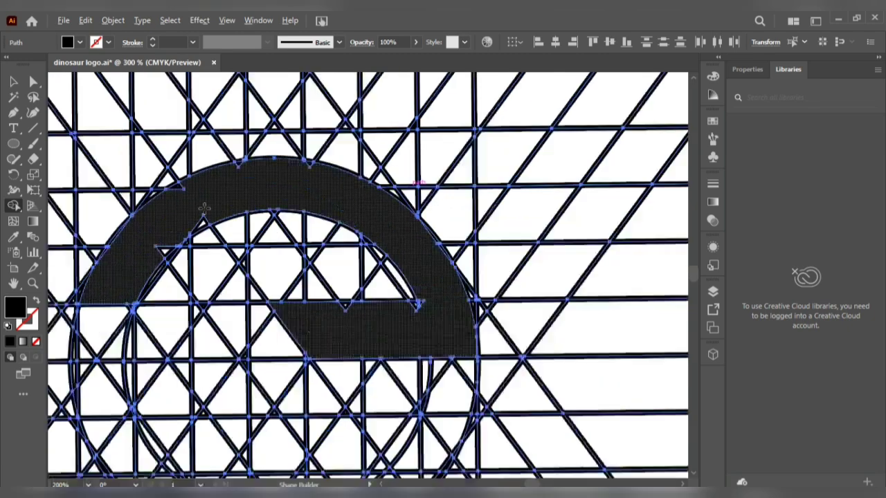
Merge the remaining notches on the upper arc's left inner edge, at its top, and along the bar's inner edge.
left_click_drag(153, 263, 132, 268)
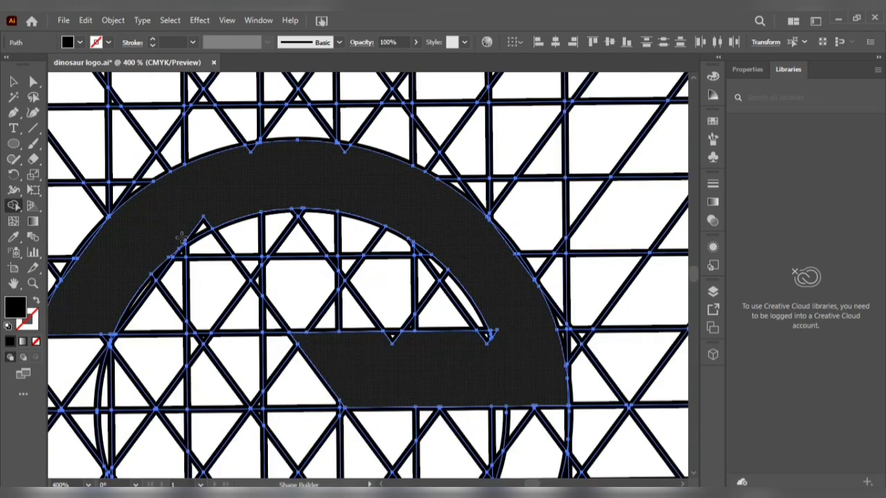
left_click_drag(200, 227, 220, 218)
left_click_drag(403, 336, 505, 332)
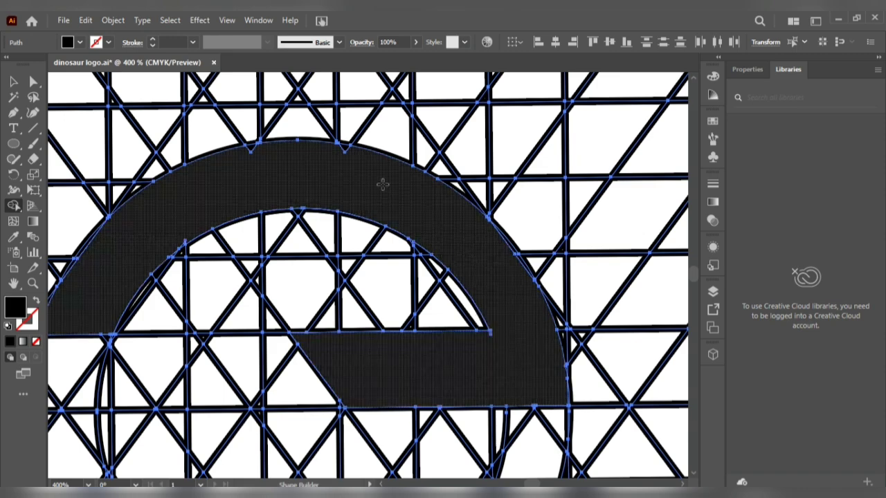
scroll(333, 144, "up", 2)
mouse_move(317, 150)
left_mouse_down()
mouse_move(242, 147)
mouse_move(251, 154)
left_mouse_up()
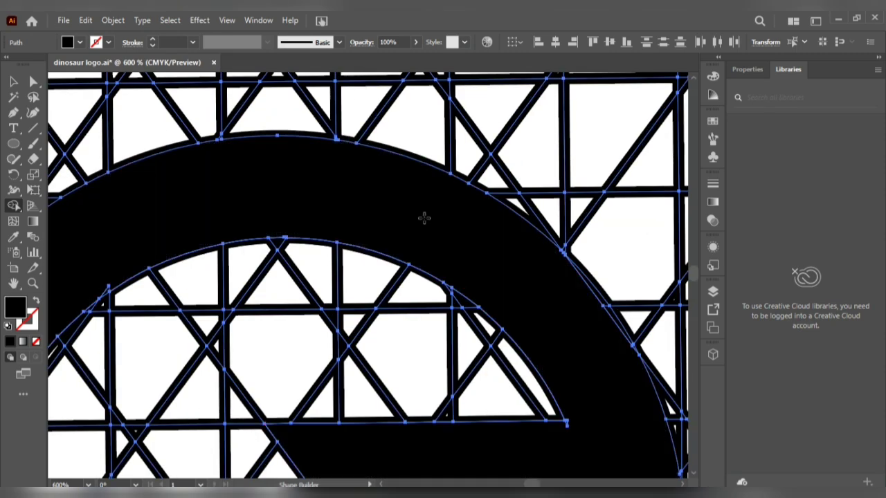
Merge the left inward bar with the ring's lower cells up to the diagonal line on the right.
scroll(425, 218, "down", 2)
scroll(476, 332, "down", 1)
scroll(475, 332, "down", 2)
scroll(388, 298, "up", 1)
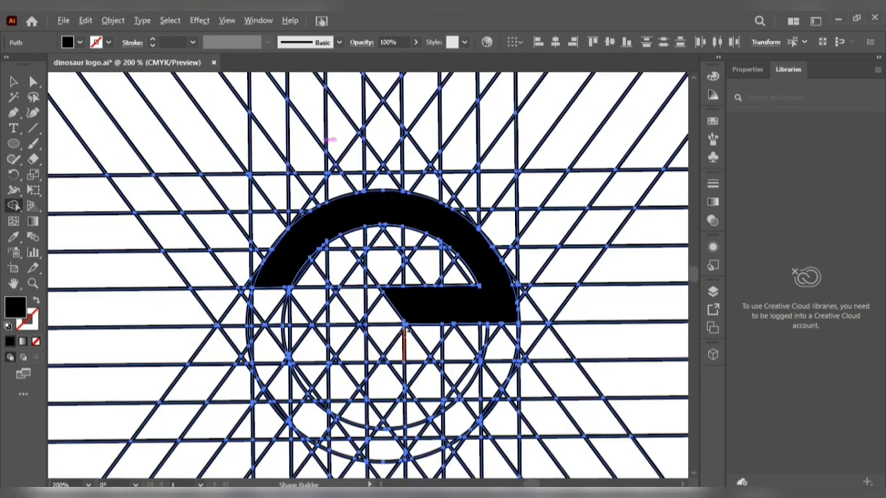
scroll(360, 298, "down", 2)
scroll(339, 308, "down", 1)
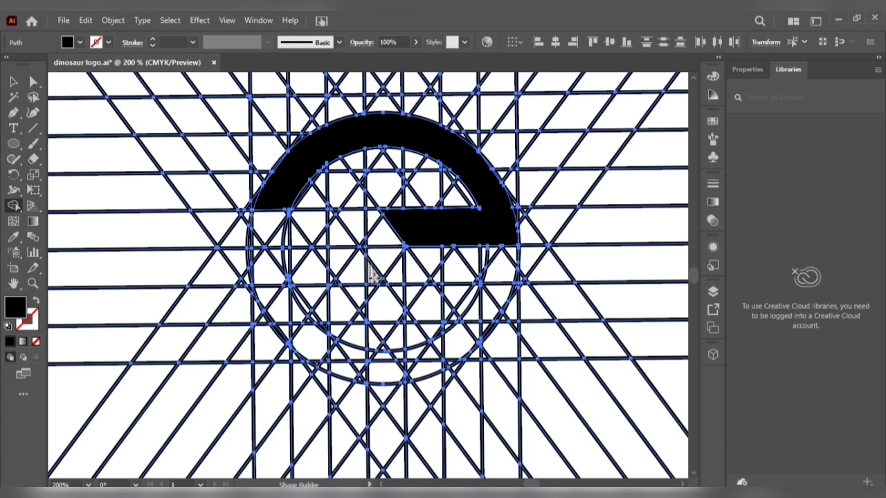
mouse_move(374, 277)
left_mouse_down()
mouse_move(325, 251)
mouse_move(334, 255)
mouse_move(256, 252)
mouse_move(267, 298)
mouse_move(304, 346)
mouse_move(303, 319)
mouse_move(291, 311)
mouse_move(326, 341)
mouse_move(384, 366)
mouse_move(435, 357)
mouse_move(489, 315)
left_mouse_up()
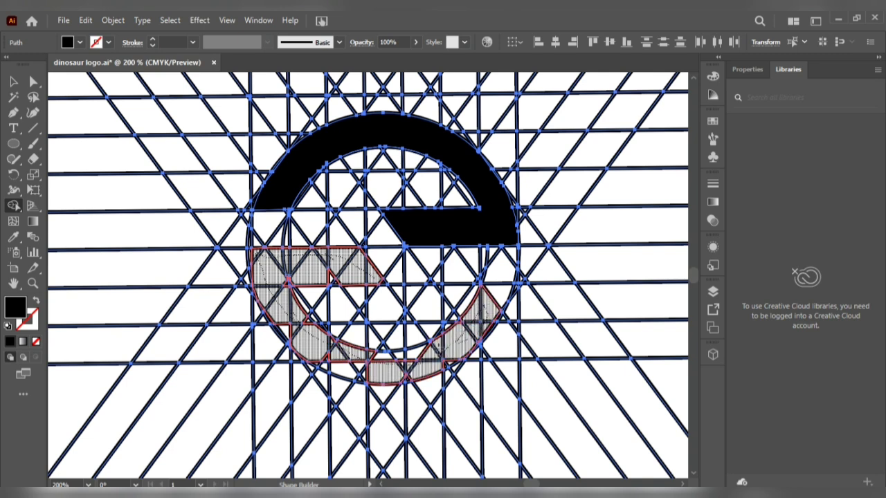
Merge the notches along the lower shape's outer curve and in its bar and inner edge.
left_click_drag(412, 364, 339, 365)
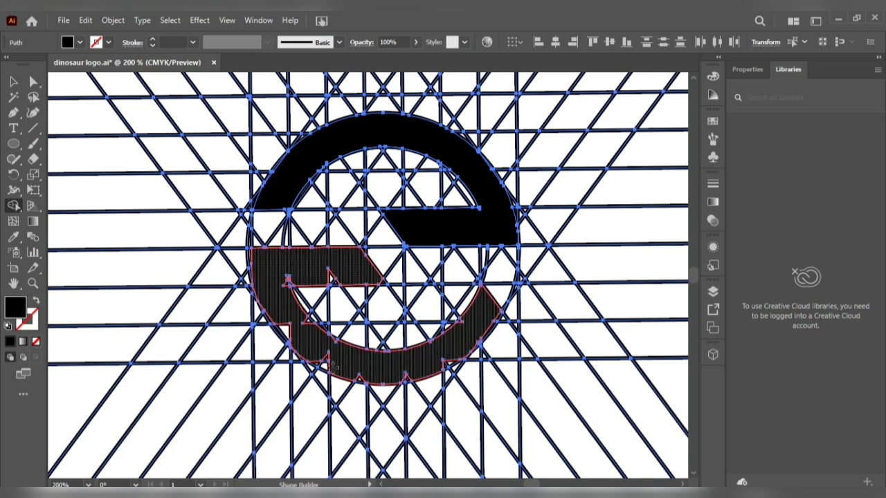
left_click_drag(285, 323, 283, 321)
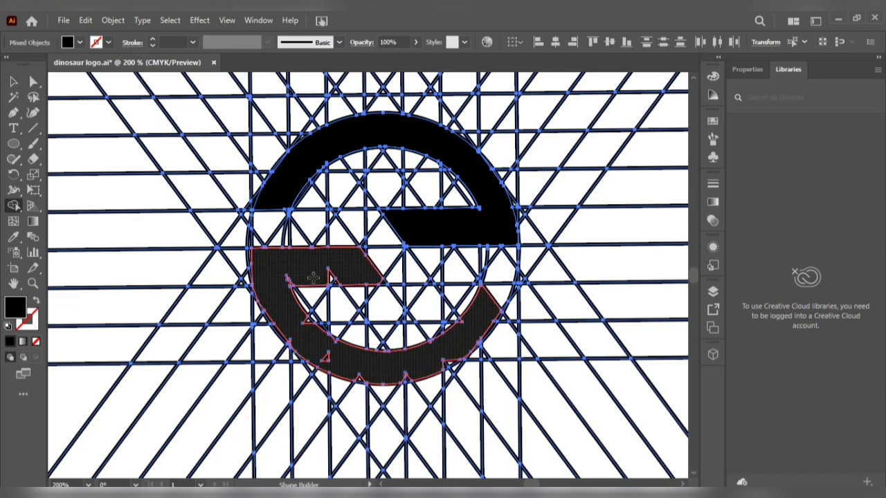
left_click_drag(314, 278, 370, 278)
left_click_drag(313, 353, 342, 364)
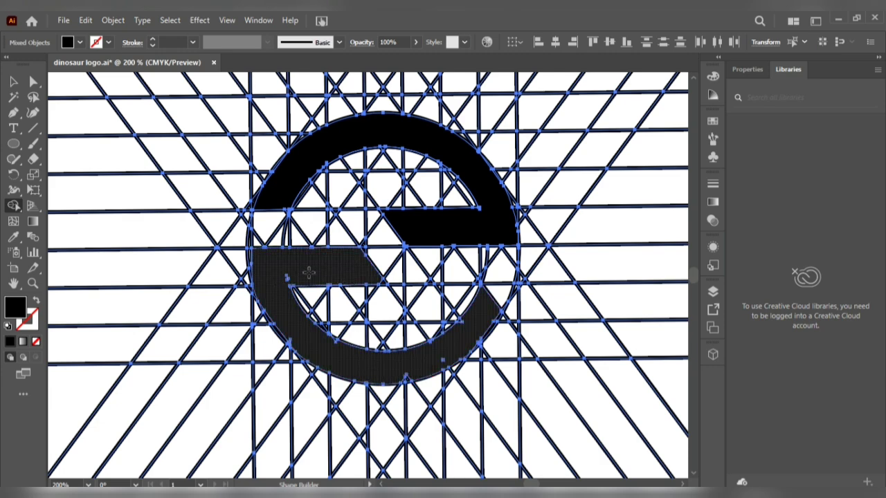
Merge the thin slivers along the lower shape's left outer edge so it follows the outer circle.
scroll(270, 268, "up", 3)
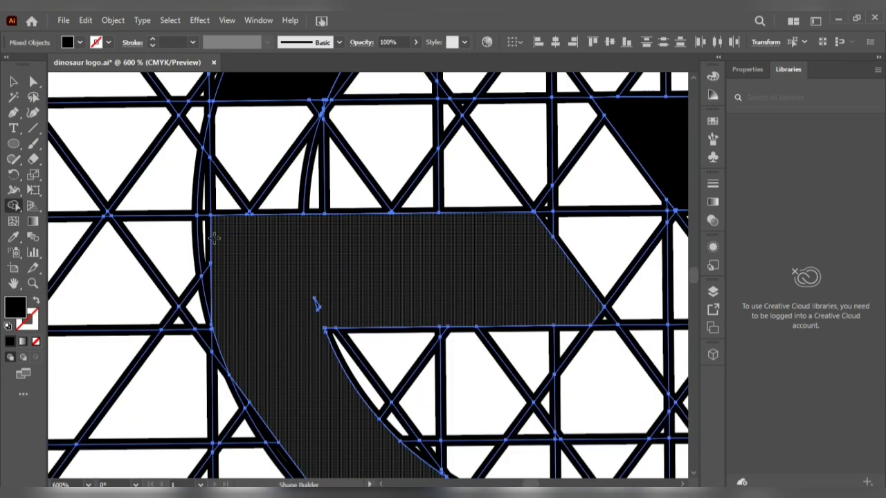
left_click(218, 305)
scroll(237, 316, "down", 5)
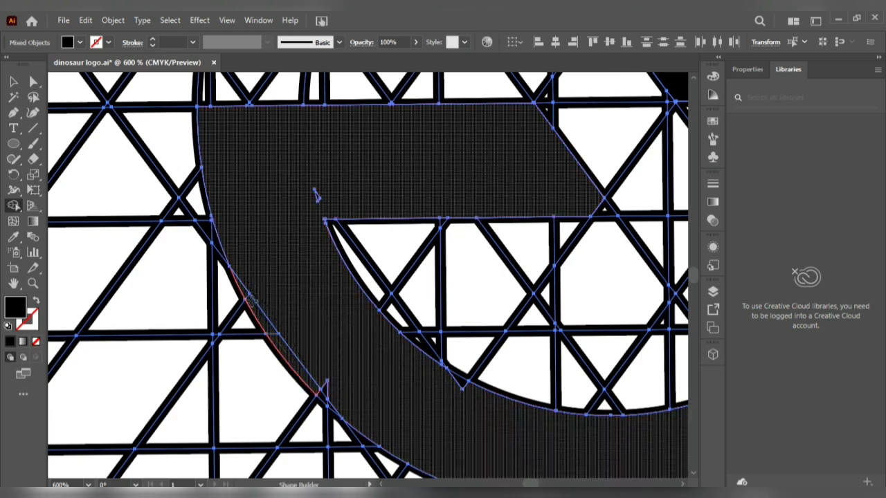
left_click(232, 263)
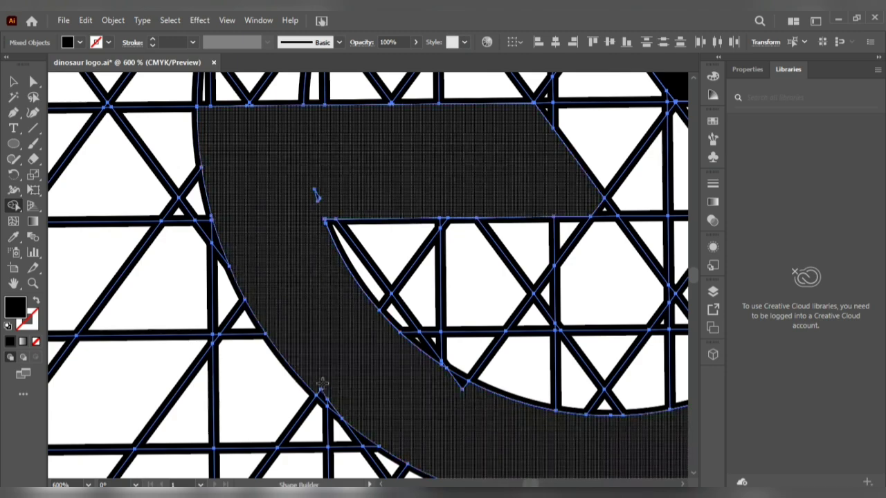
Merge the notches along the lower shape's inner curve, at its bottom, and on the outer edge of its right end.
scroll(335, 367, "down", 2)
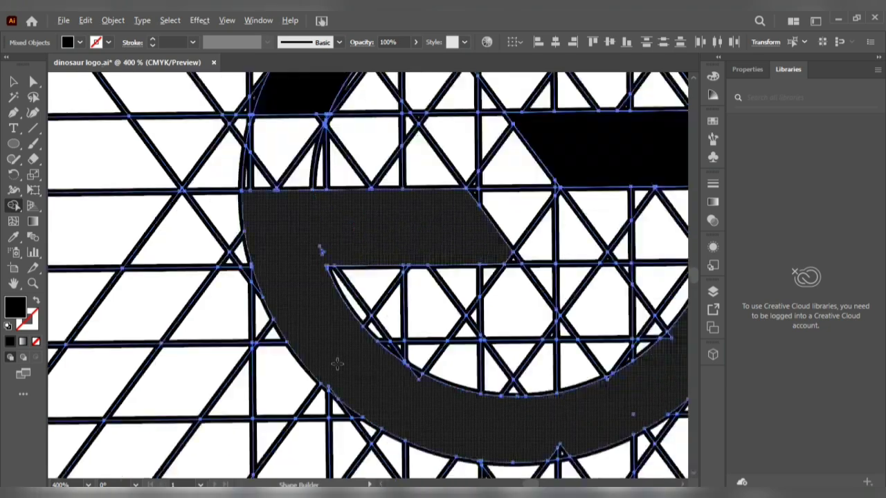
scroll(462, 392, "up", 2)
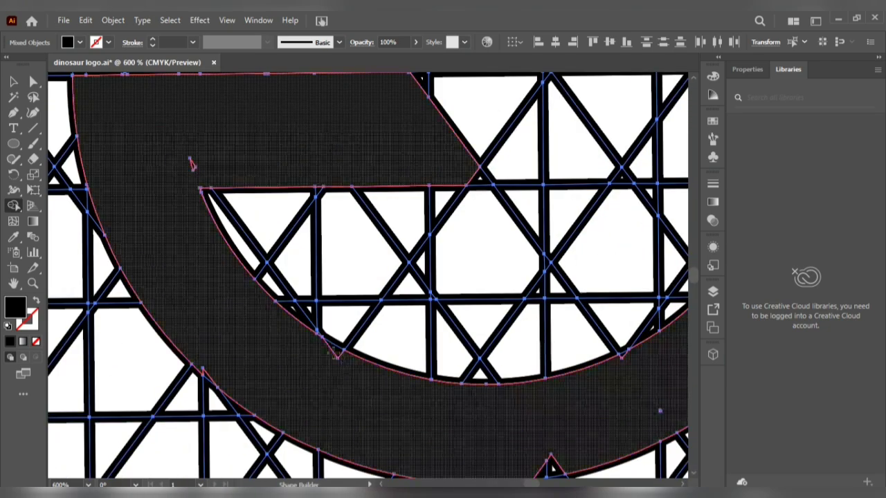
scroll(348, 376, "down", 2)
scroll(502, 340, "up", 2)
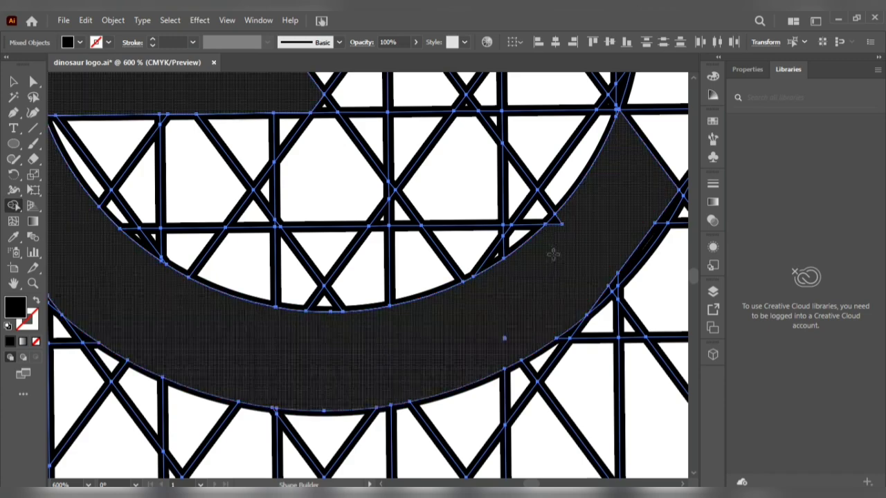
scroll(554, 250, "down", 2)
scroll(533, 228, "up", 3)
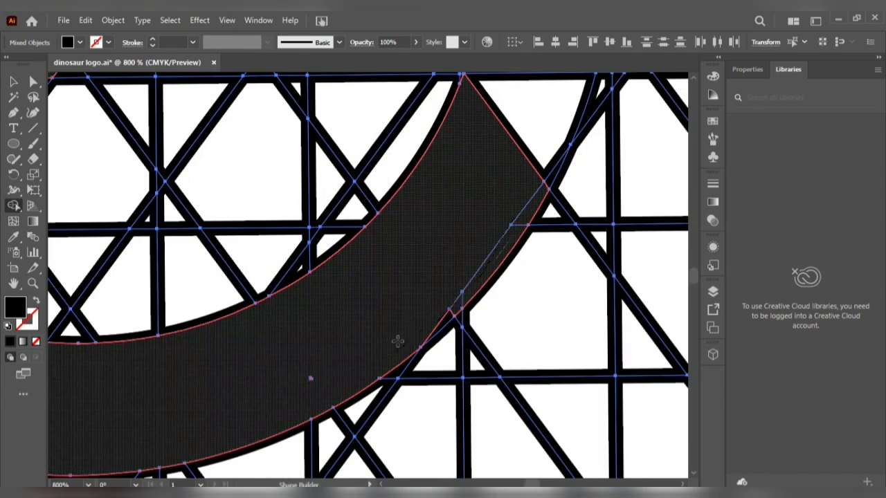
left_click(398, 341)
scroll(403, 354, "down", 2)
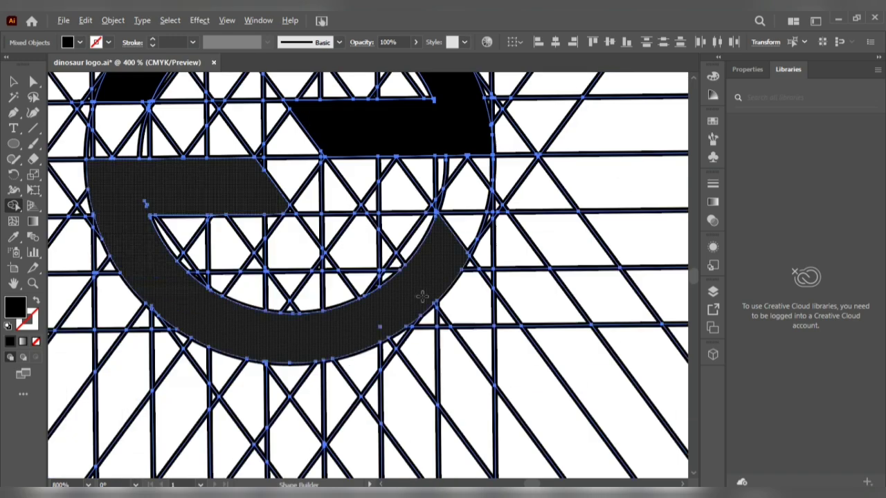
Merge the small leftover triangle beside the inner corner of the lower shape's bar.
scroll(131, 249, "up", 2)
scroll(181, 246, "up", 3)
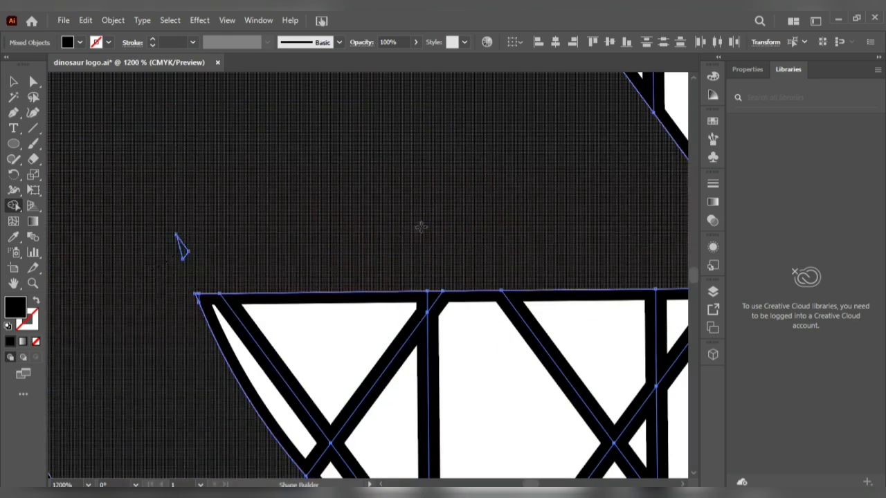
scroll(467, 200, "down", 2)
scroll(483, 185, "up", 2)
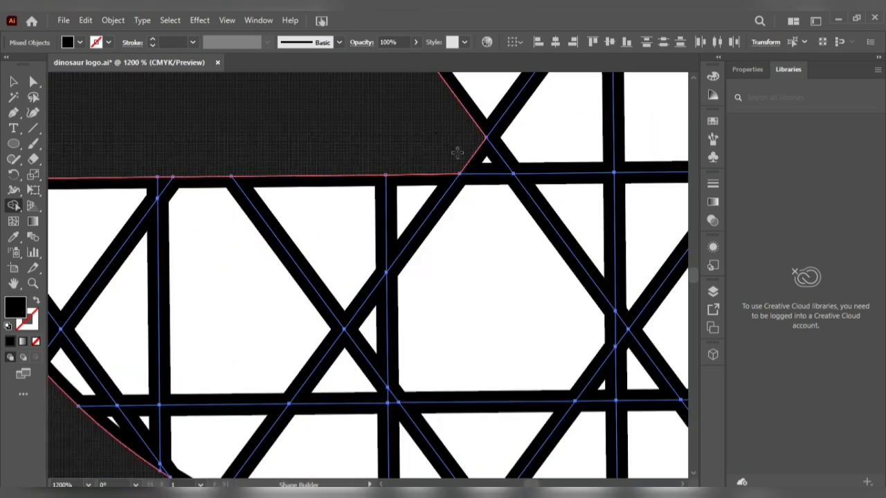
scroll(429, 221, "down", 3)
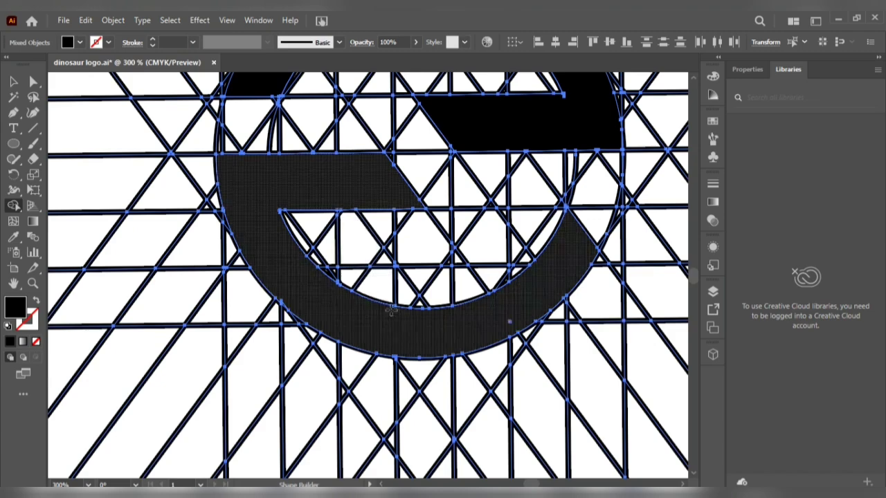
Merge the tiny fragment inside the lower arc's right part and the sliver on its lower-left outer edge.
scroll(450, 298, "up", 1)
scroll(416, 291, "up", 3)
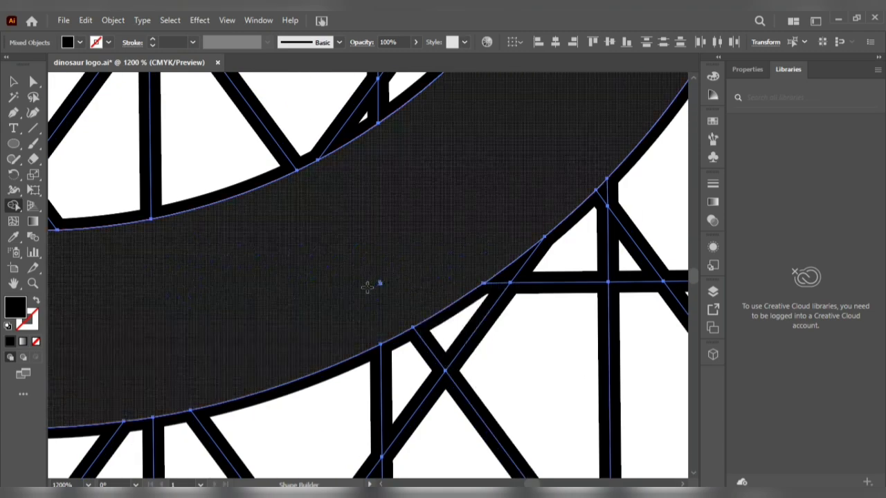
left_click(412, 302)
scroll(411, 303, "down", 3)
scroll(186, 298, "up", 3)
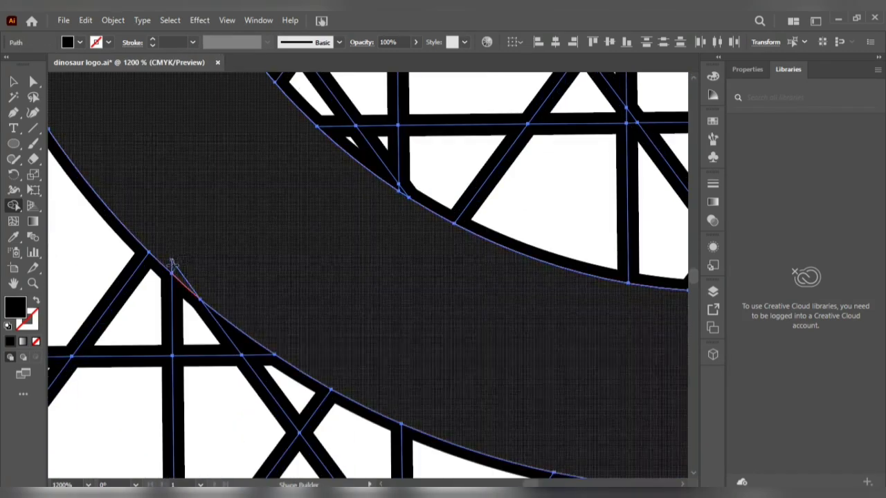
Merge the slivers and the small corner fragment along the upper shape's inner left edge into the black shape.
scroll(200, 290, "down", 5)
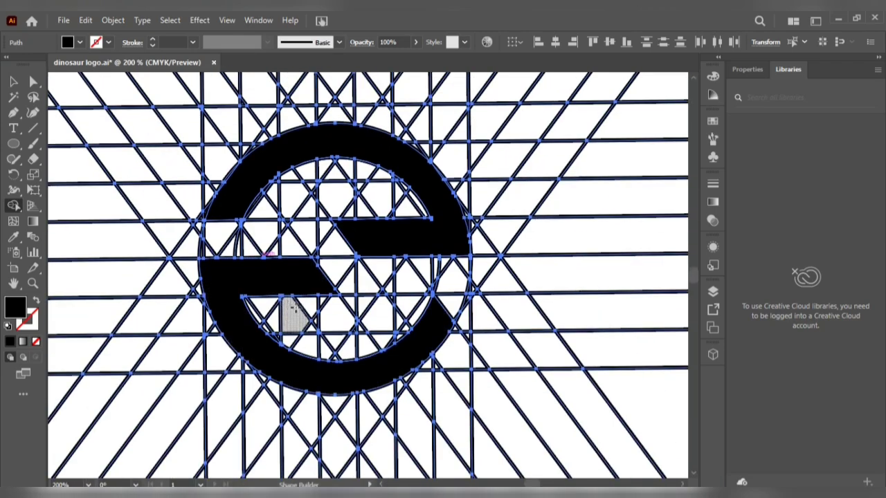
scroll(320, 278, "up", 5)
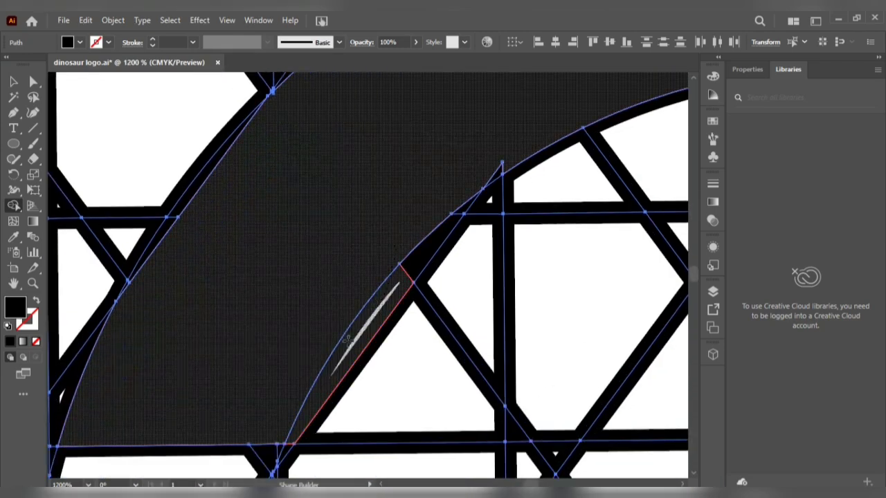
left_click_drag(424, 247, 460, 206)
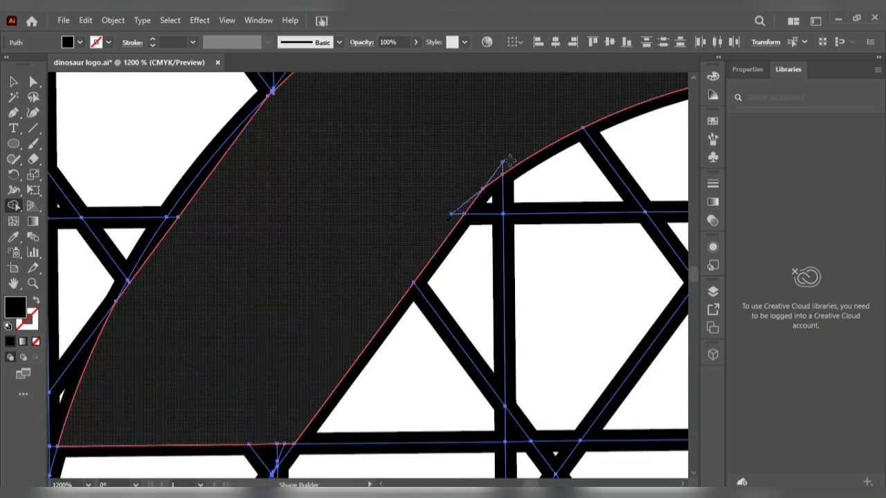
left_click_drag(509, 160, 508, 163)
scroll(436, 197, "down", 2)
scroll(317, 201, "up", 1)
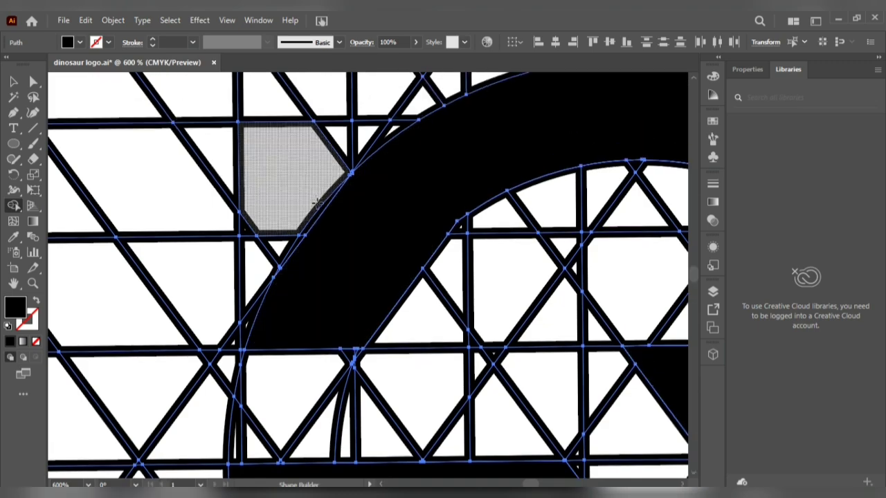
scroll(359, 280, "down", 4)
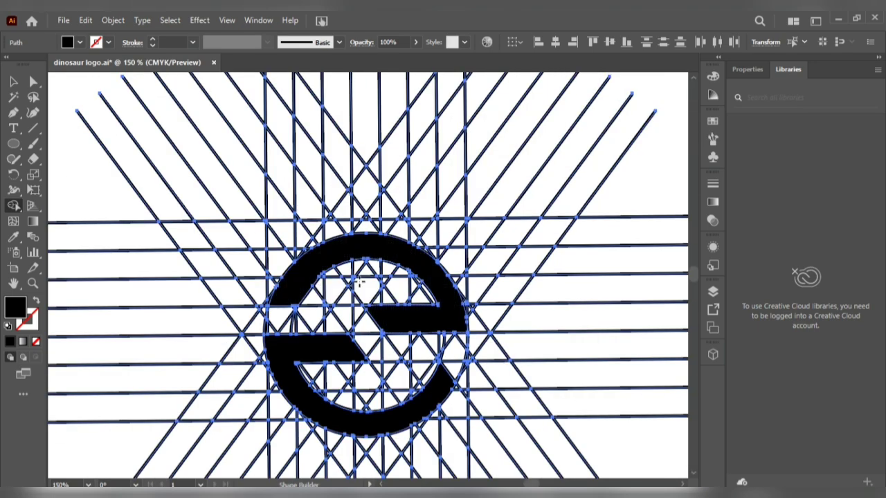
scroll(358, 282, "down", 3)
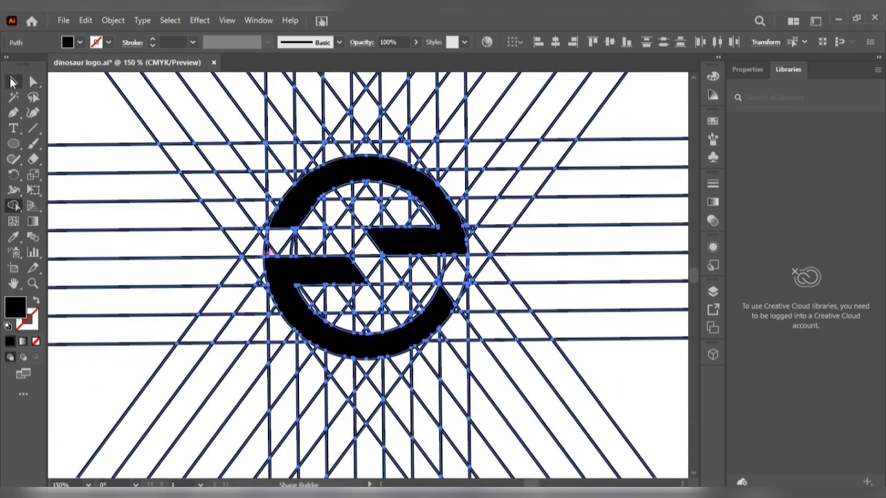
Lock the two black shapes of the circular logo and delete all remaining construction lines and circles.
left_click(11, 82)
scroll(360, 221, "down", 2)
left_click(131, 210)
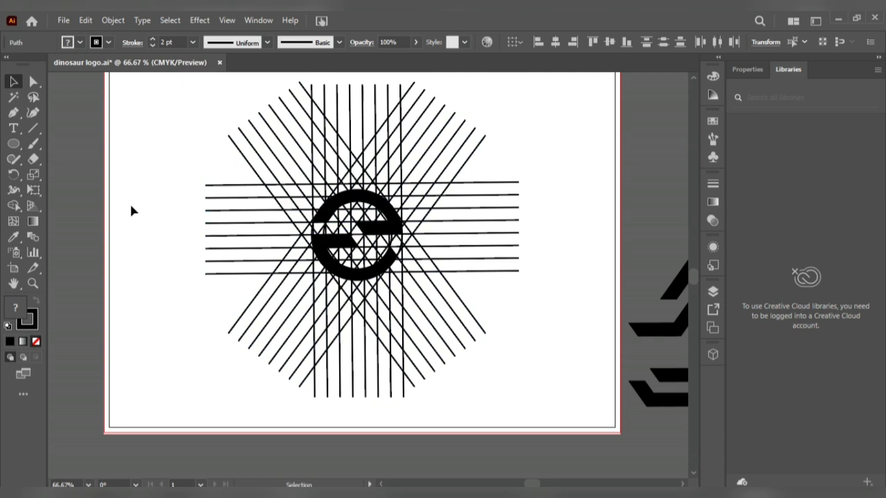
left_click(374, 207)
left_click(354, 262, "shift")
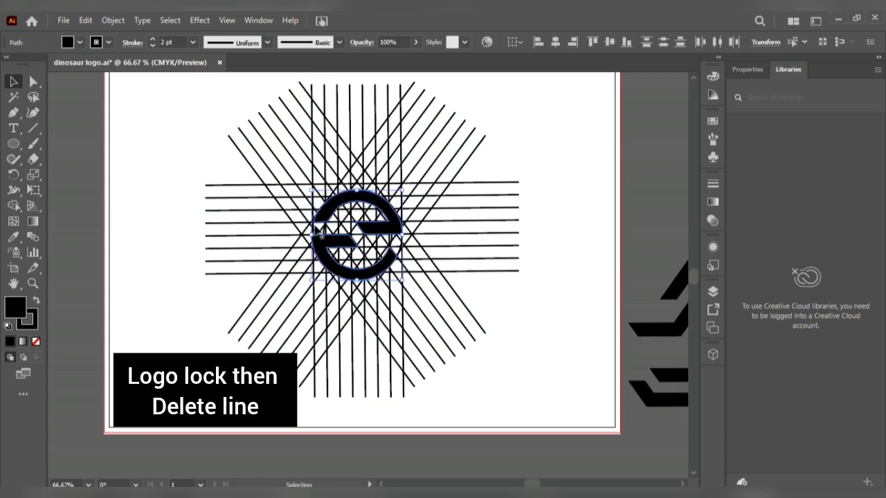
key("ctrl+2")
left_click_drag(182, 119, 546, 445)
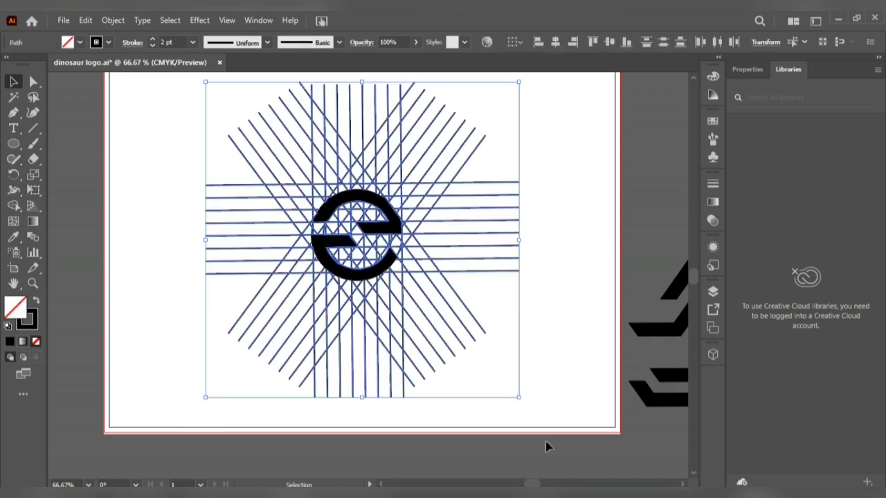
key("Delete")
Move the arrow logo and the angular logo from outside the artboard to either side of the circular logo.
scroll(332, 325, "down", 2)
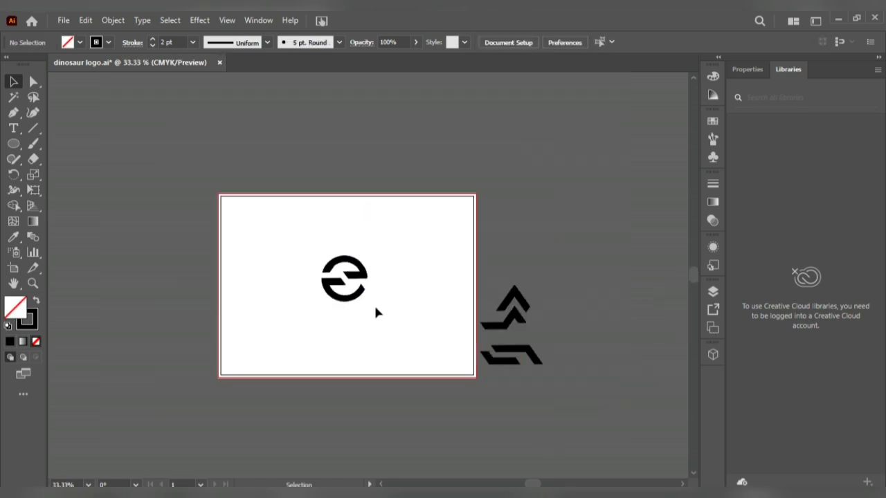
left_click_drag(529, 330, 423, 288)
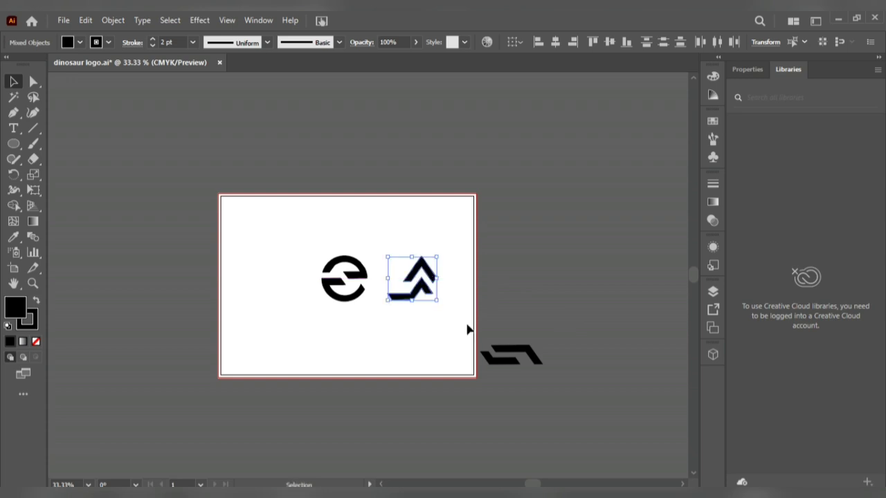
left_click(513, 357)
left_click_drag(510, 364, 280, 287)
scroll(314, 318, "up", 2)
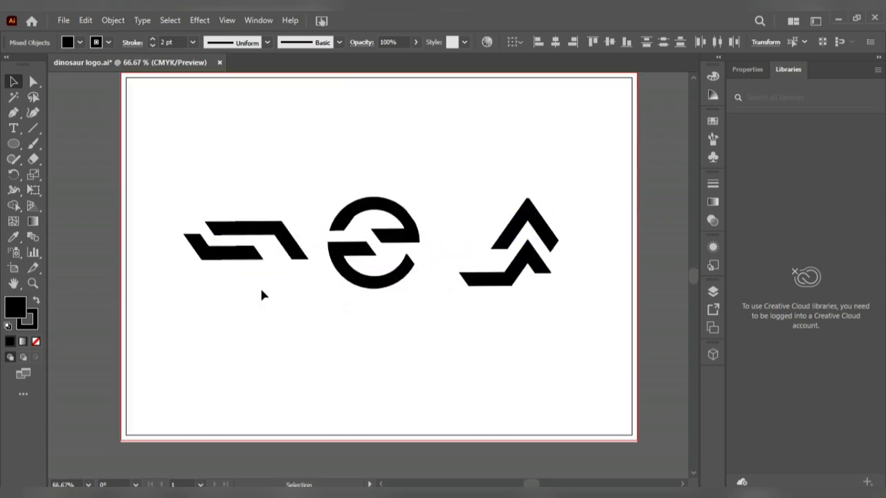
left_click(267, 283)
Add the text COMPANY, enlarge it to about 35 pt and place it directly beneath the angular logo.
scroll(276, 272, "down", 1)
left_click(13, 128)
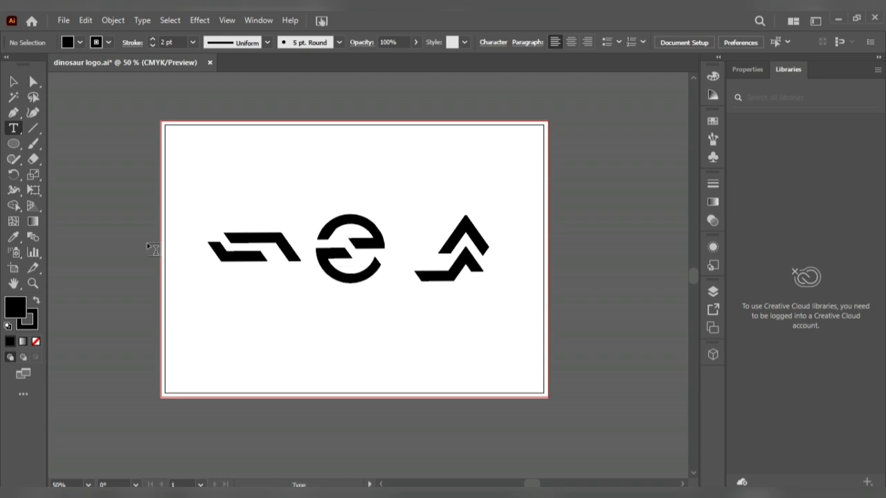
left_click(233, 300)
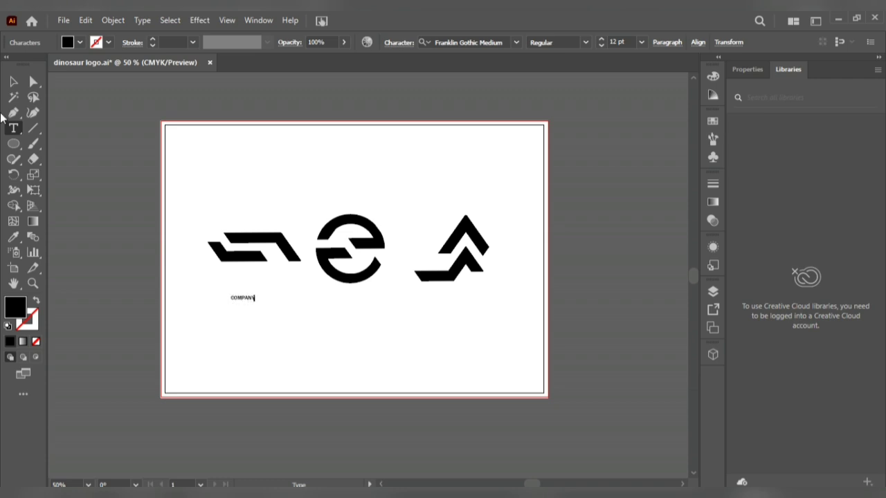
left_click(13, 82)
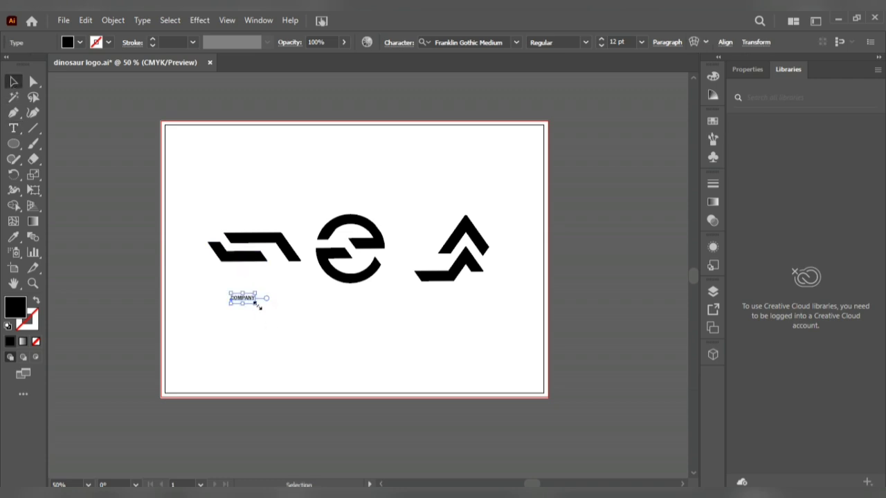
left_click_drag(258, 306, 255, 279)
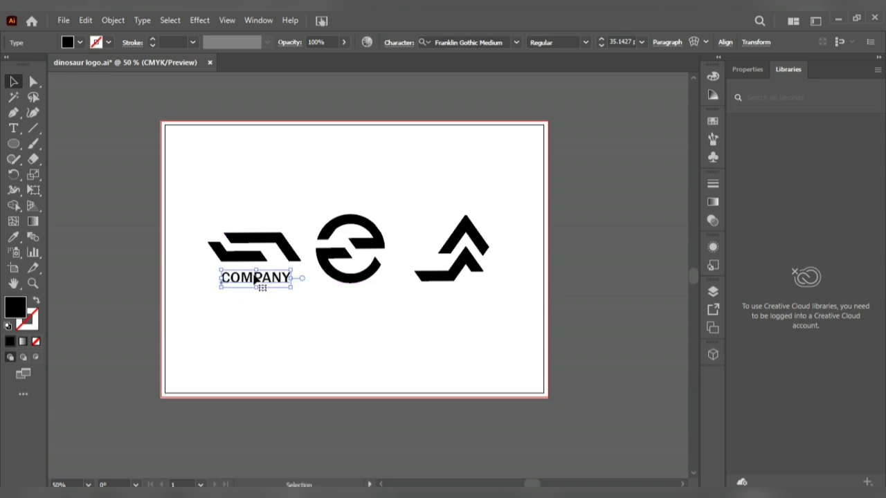
Set the COMPANY text's font to Righteous and convert it to outlines.
left_click(516, 42)
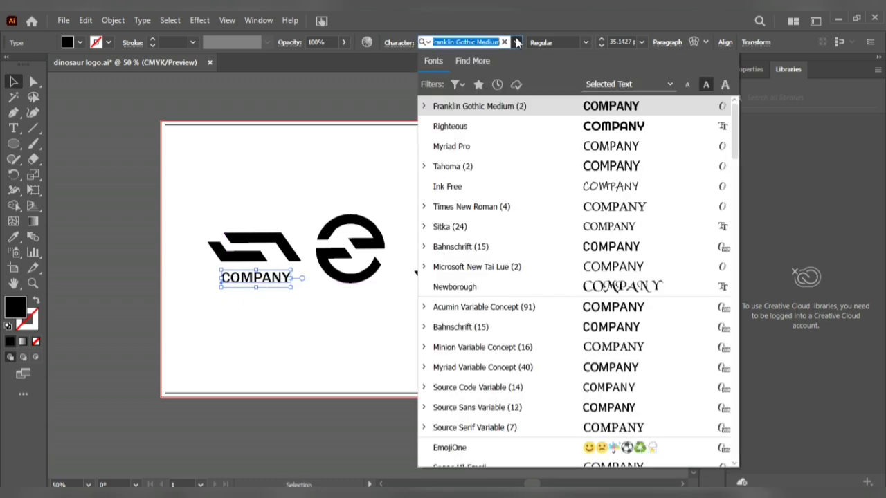
left_click(596, 127)
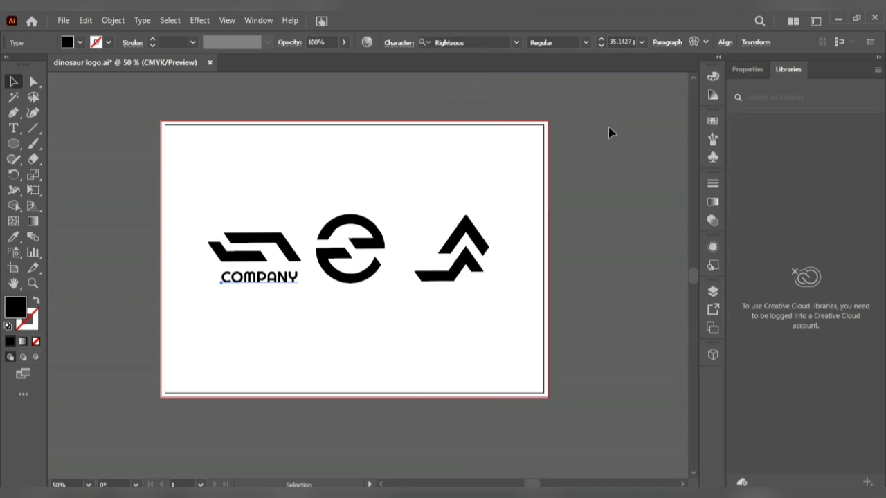
left_click(106, 20)
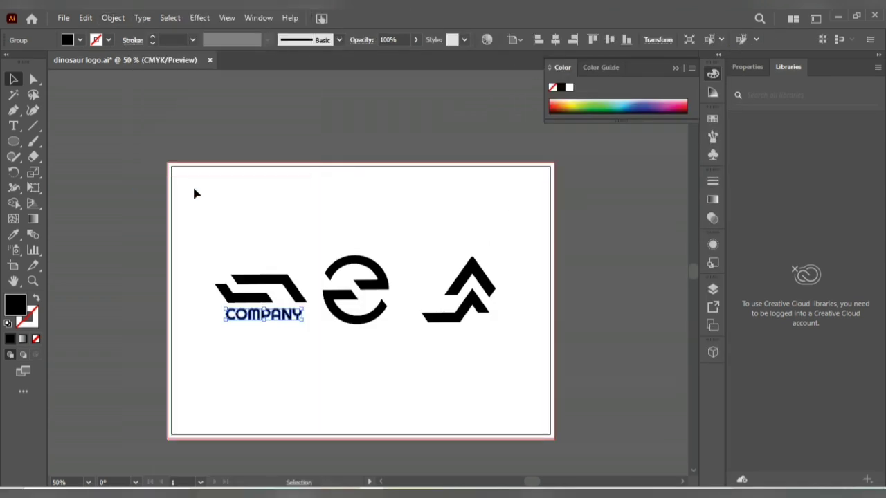
Add the text TAGLINE GOES HERE in 17 pt Franklin Gothic Medium and place it just under COMPANY.
left_click(14, 127)
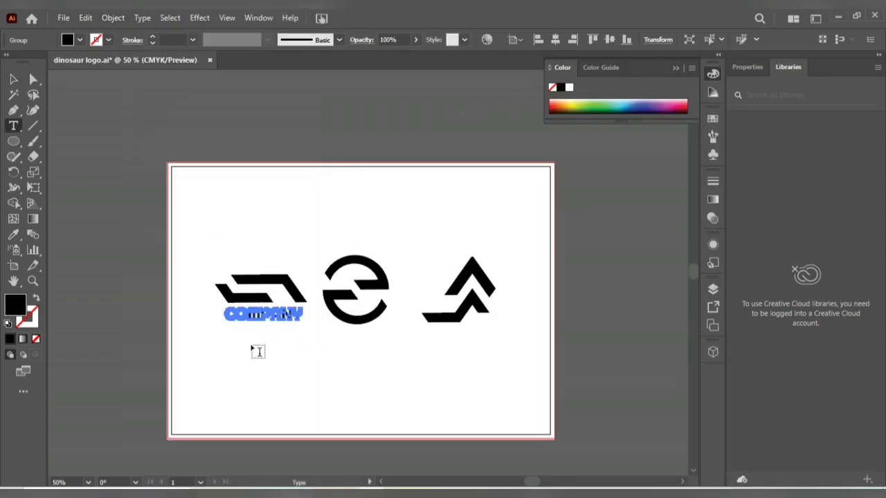
left_click(251, 347)
key("BackSpace")
type("TAGLINE GOES HERE")
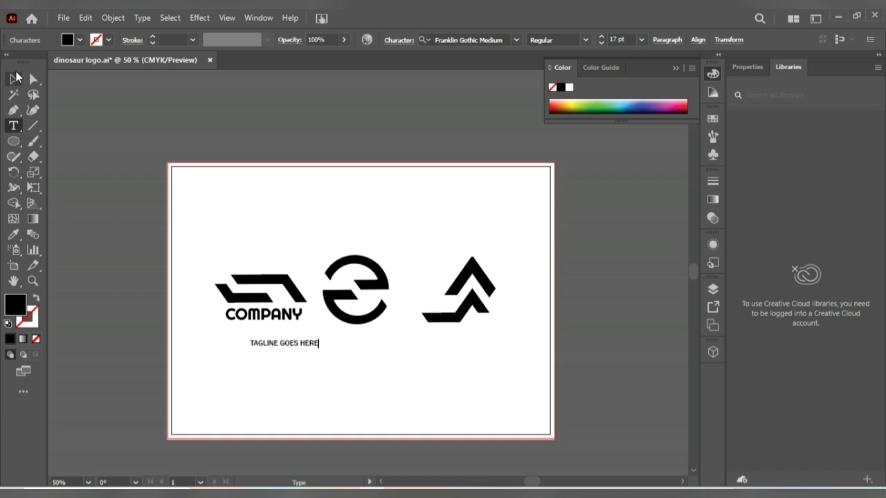
left_click(17, 77)
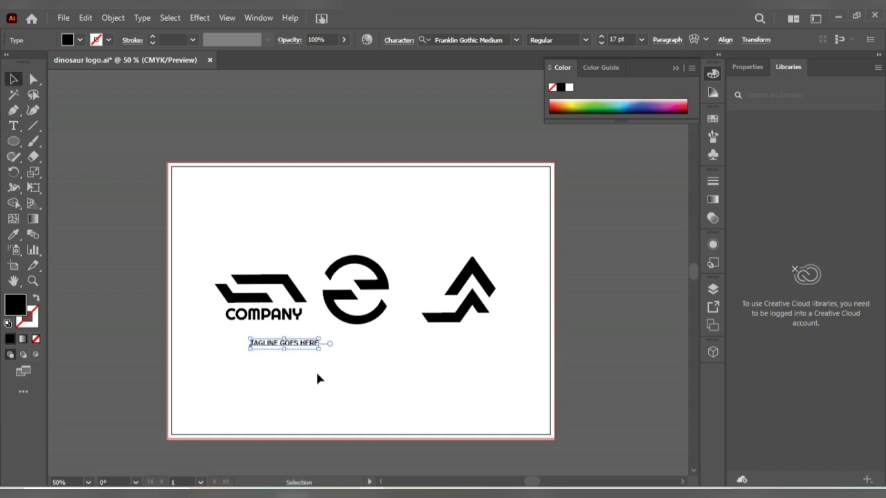
left_click_drag(310, 351, 290, 335)
left_click(280, 368)
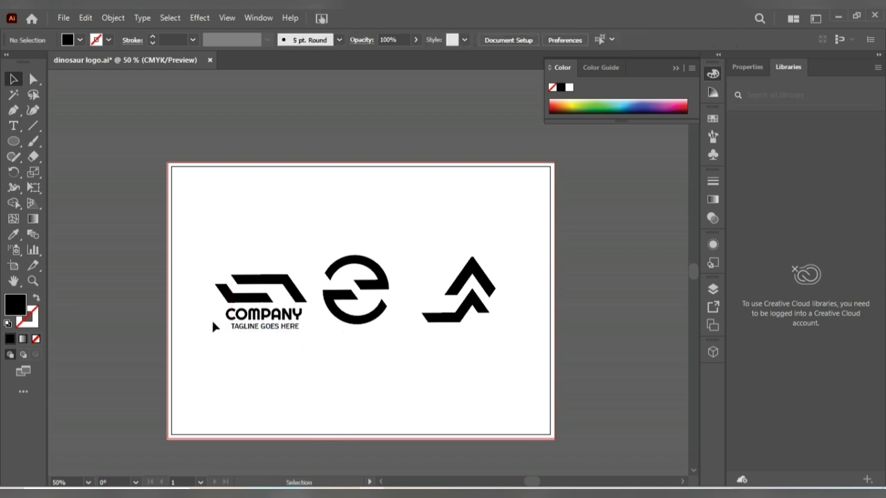
Copy the COMPANY name and its tagline beneath the circular logo and the arrow logo.
left_click_drag(218, 307, 475, 343)
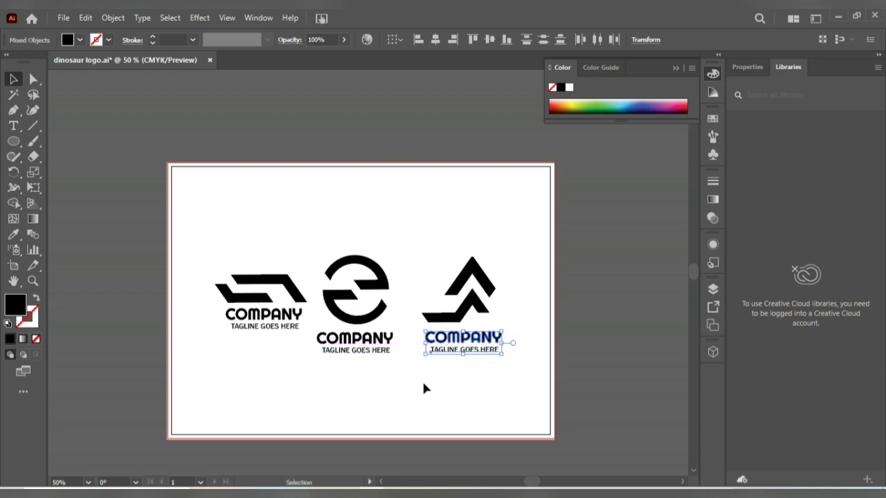
left_click(421, 379)
Move the angular logo with its text above and between the other two, and centre all three logos on the artboard.
left_click_drag(204, 263, 294, 332)
left_click_drag(260, 309, 412, 227)
left_click_drag(316, 187, 441, 317)
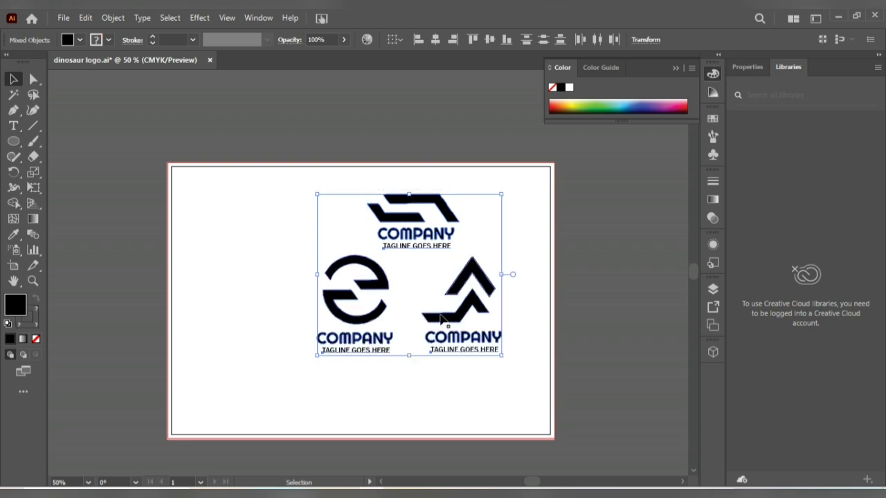
left_click_drag(384, 286, 337, 290)
left_click(329, 248)
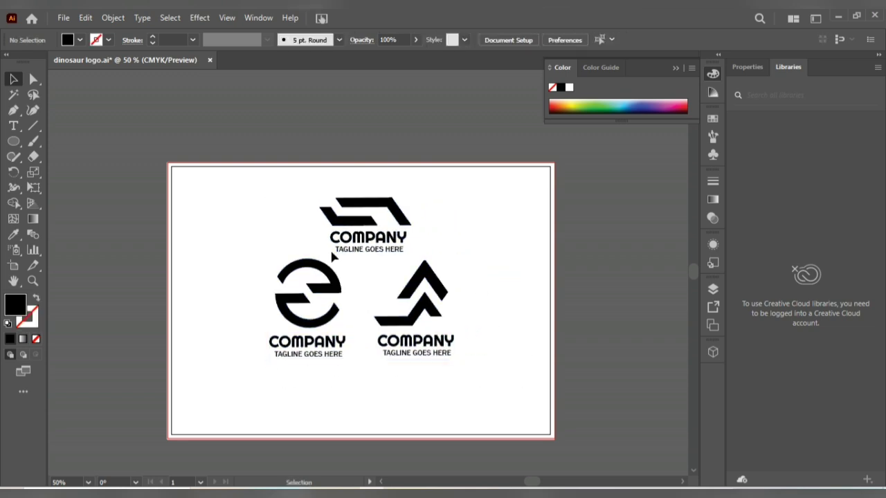
Fill the angular logo's upper piece with orange and the circular logo's lower half with dark brown.
left_click(392, 215)
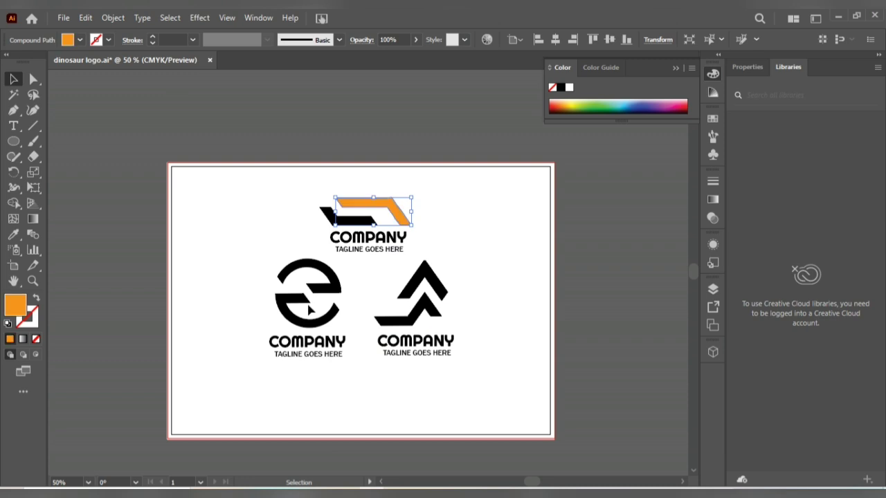
left_click(291, 310)
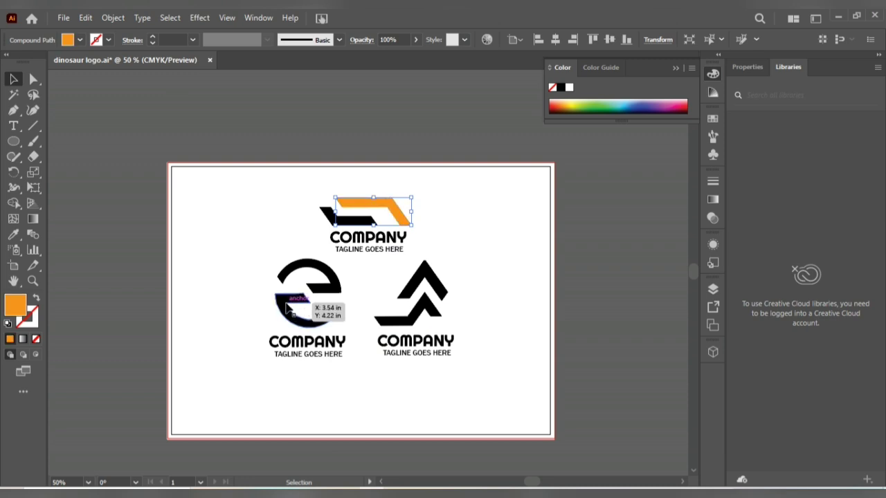
left_click(79, 41)
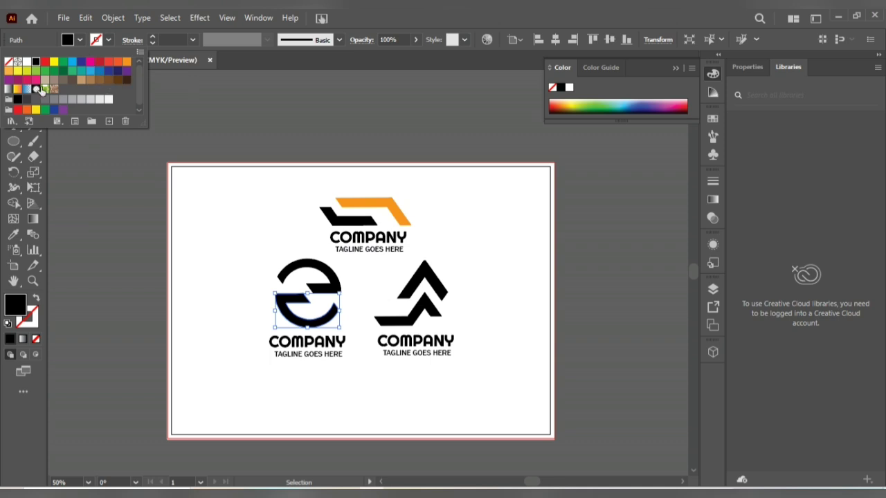
left_click(118, 80)
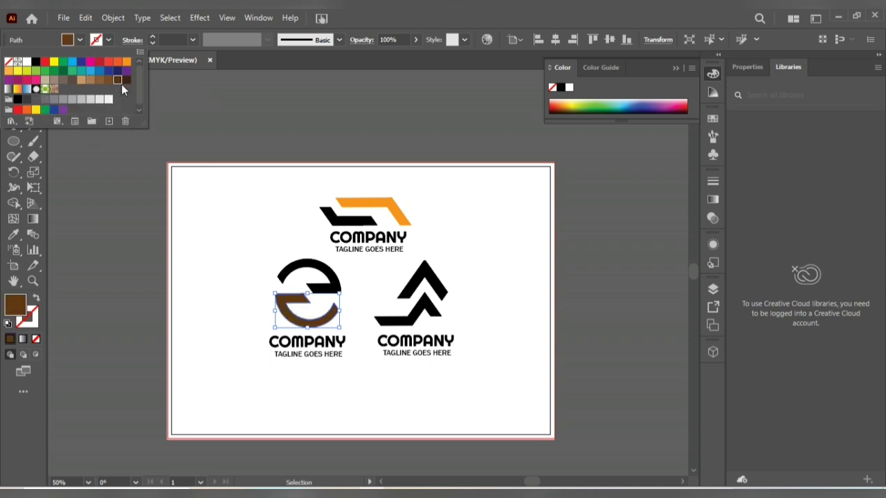
left_click(505, 237)
Fill the arrow logo's upper chevron with dark blue and remove its stroke.
left_click(437, 277)
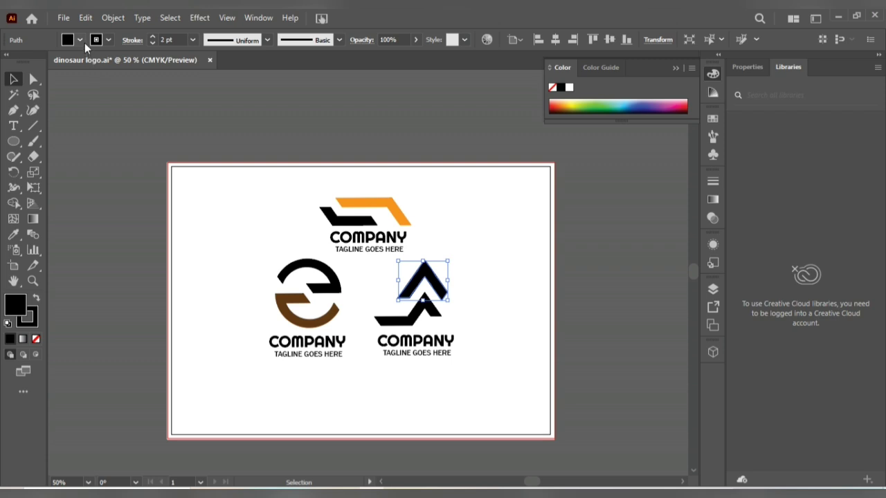
left_click(81, 40)
left_click(109, 70)
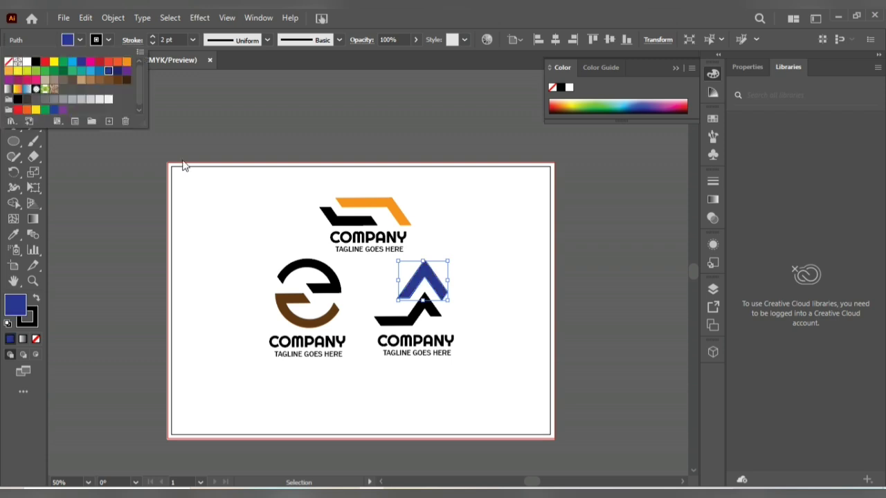
left_click(475, 234)
left_click(107, 39)
left_click(17, 67)
left_click(223, 227)
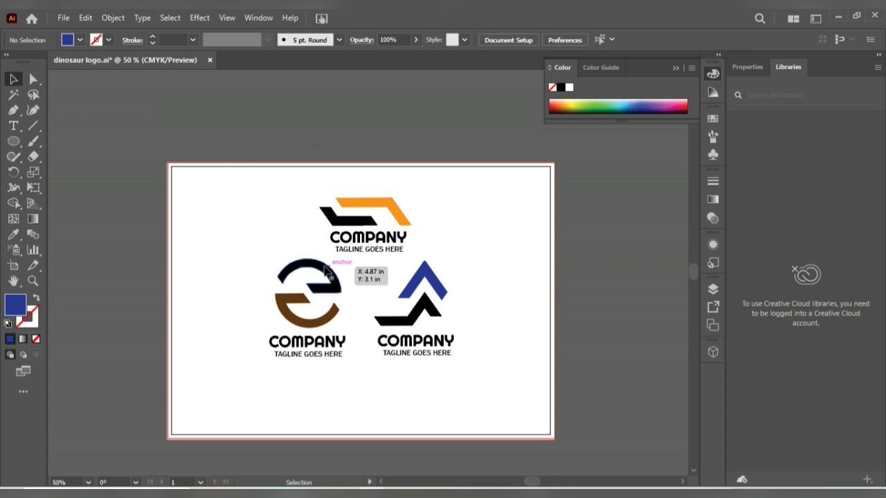
Fill the COMPANY name under the angular logo with light grey and its tagline with near-white.
left_click(376, 247)
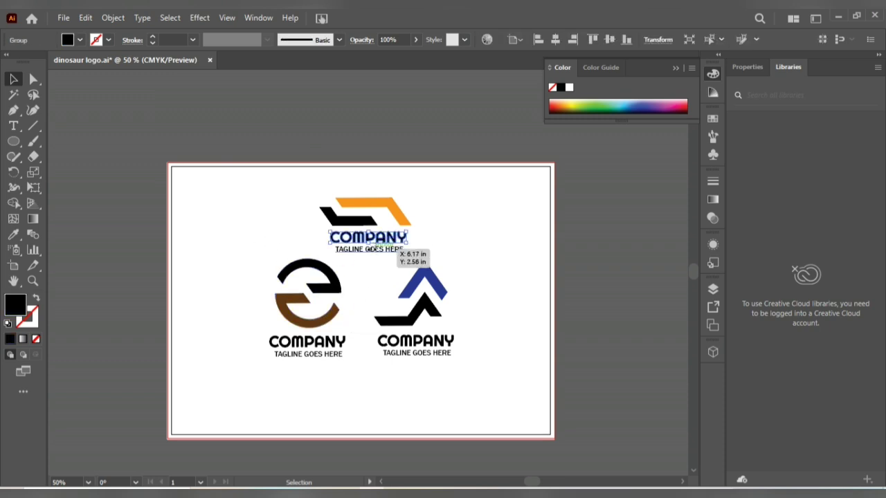
left_click(80, 40)
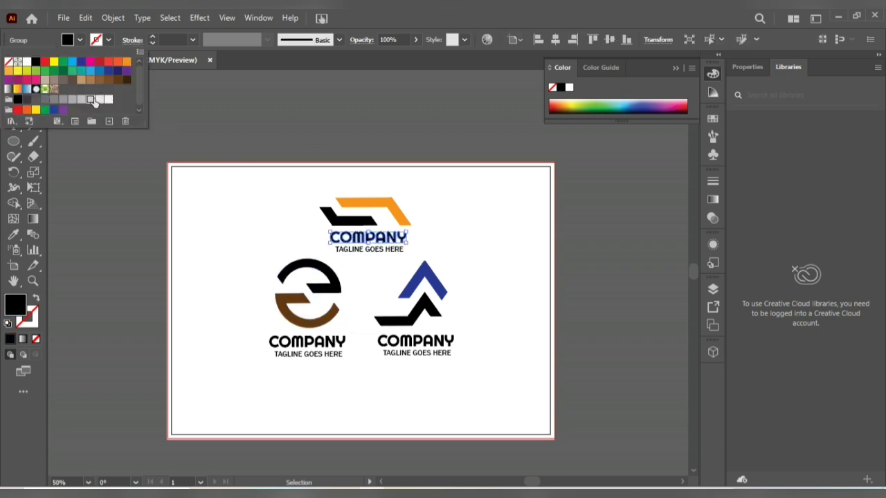
left_click(95, 102)
left_click(369, 249)
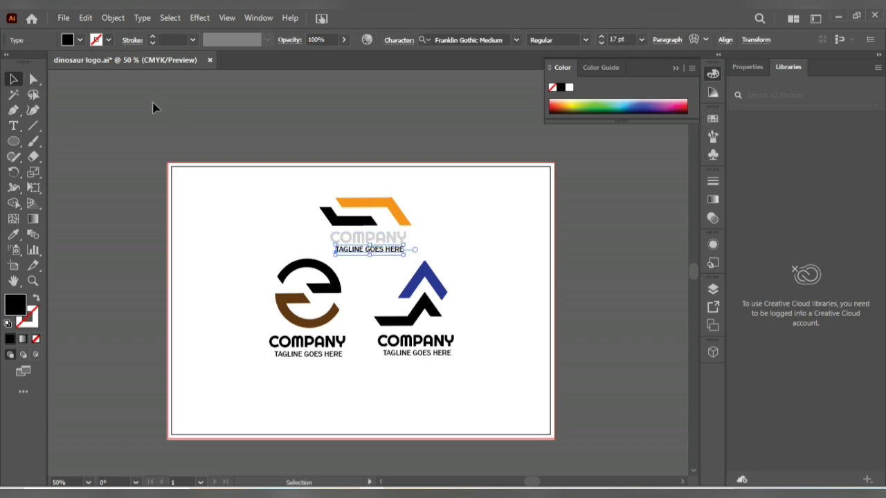
left_click(79, 39)
left_click(101, 101)
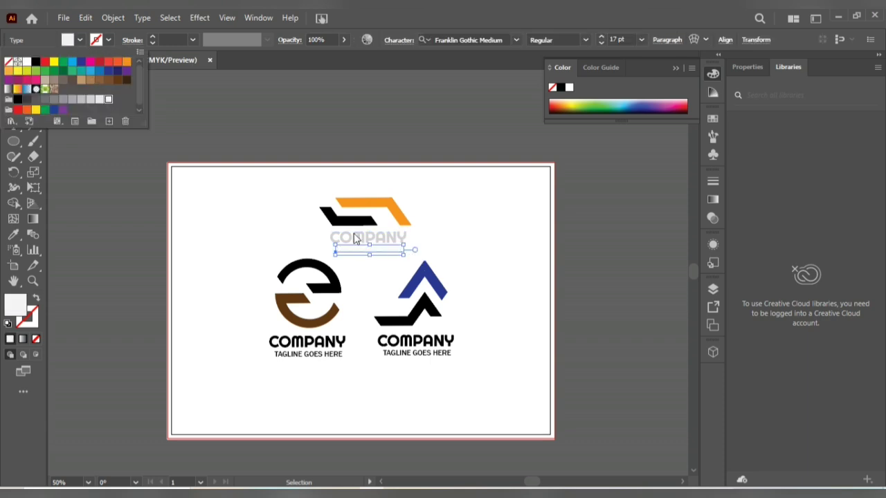
left_click(242, 257)
Apply the angular logo's light grey name colour to the other two COMPANY names with the Eyedropper.
left_click(320, 348)
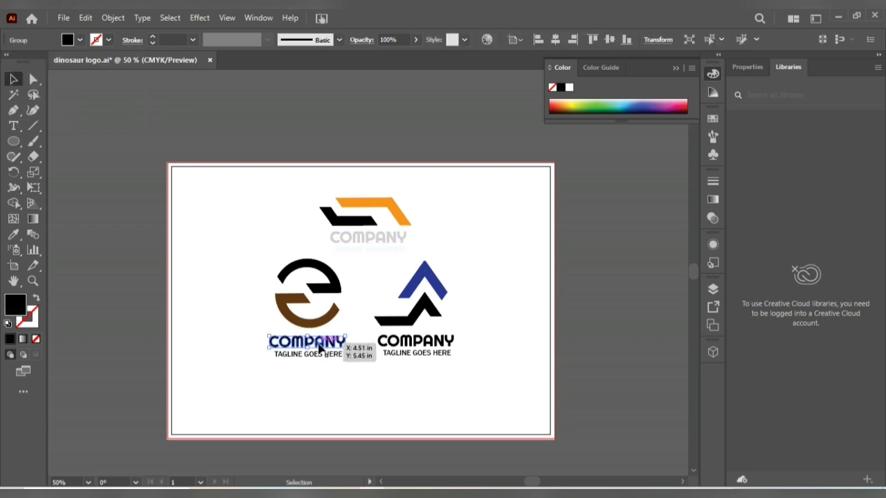
left_click(412, 342, "shift")
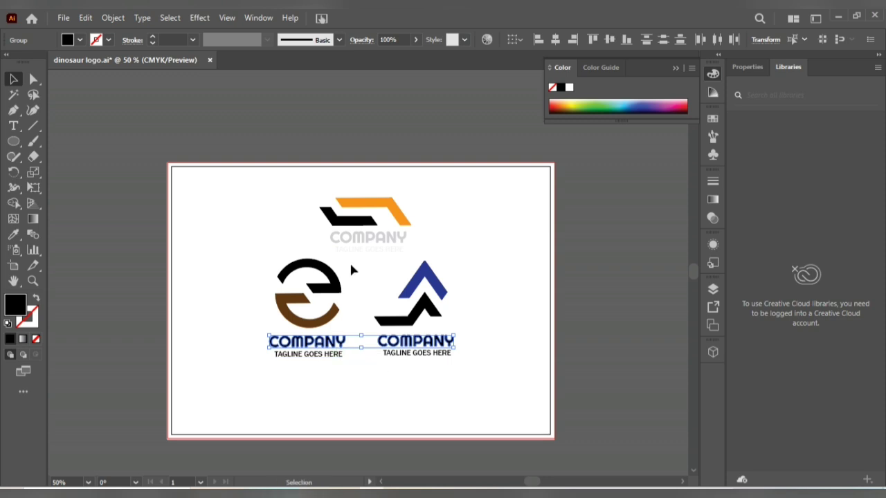
left_click(14, 236)
left_click(357, 239)
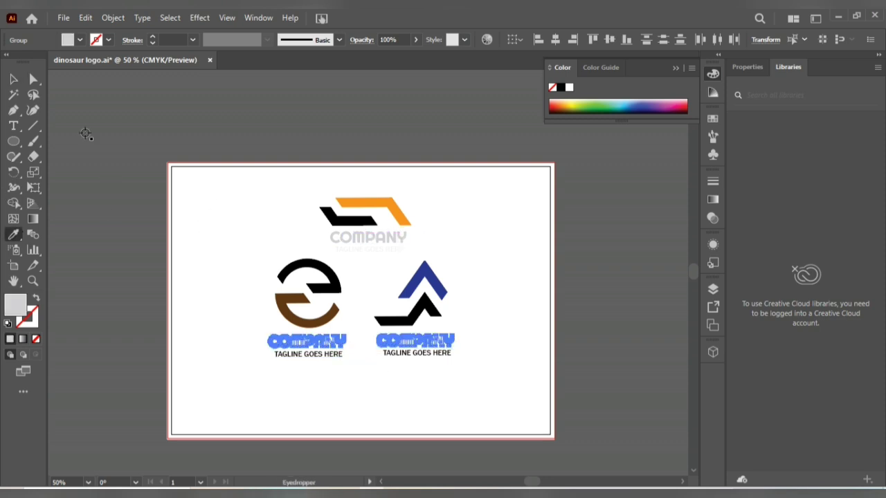
left_click(10, 81)
Match the taglines of the circular and arrow logos to the angular logo's near-white tagline with the Eyedropper.
left_click(322, 356)
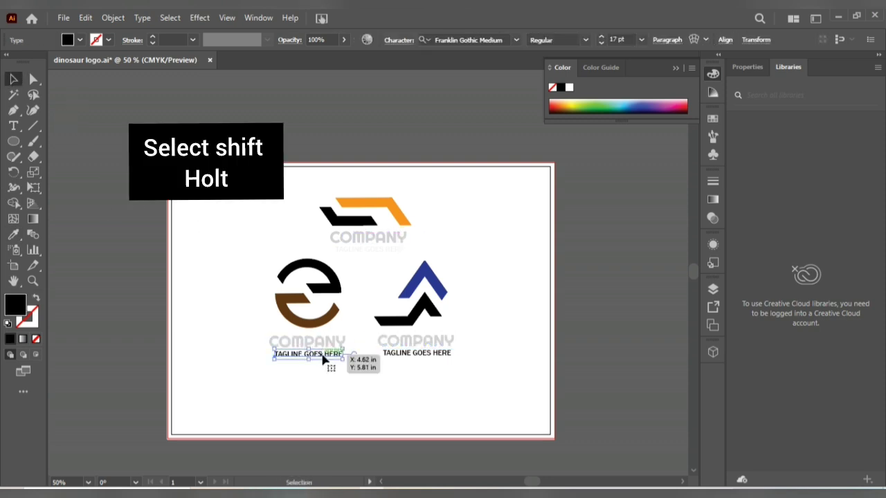
left_click(413, 355, "shift")
left_click(14, 236)
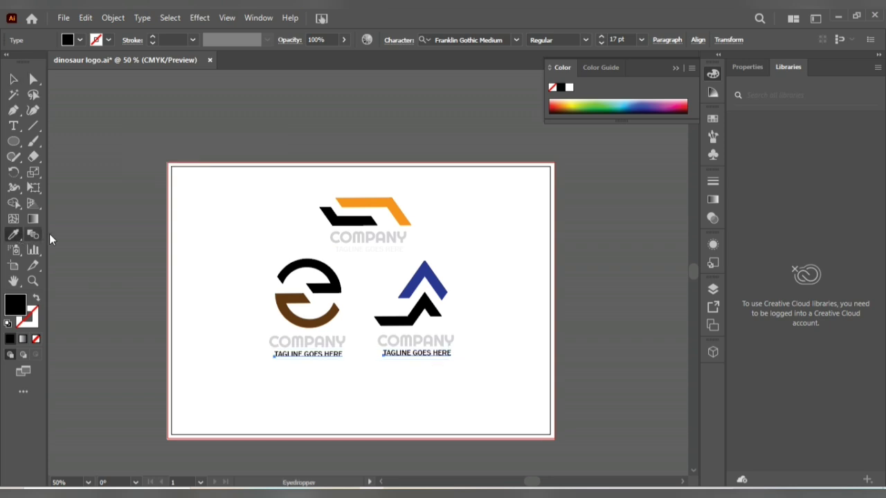
left_click(357, 251)
left_click(13, 79)
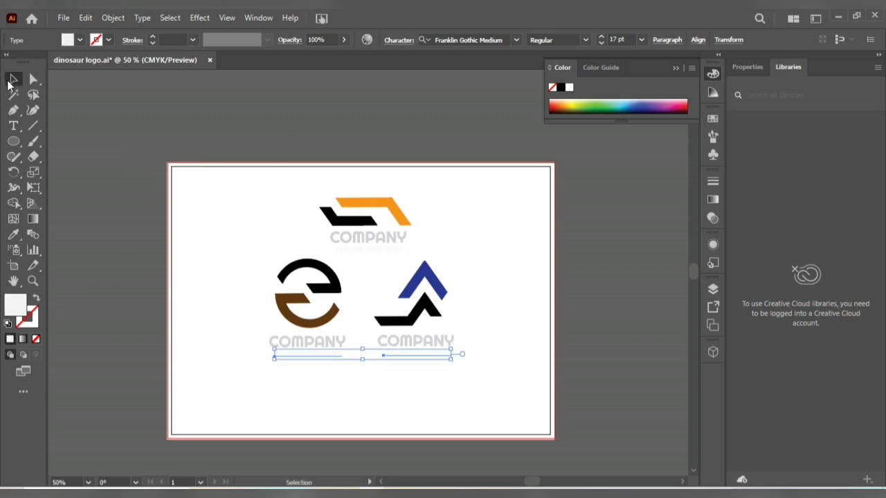
left_click(235, 229)
Copy all the logos into Your text1.psb in Photoshop, scale them to about 46.89% and centre them on the canvas.
key("ctrl+a")
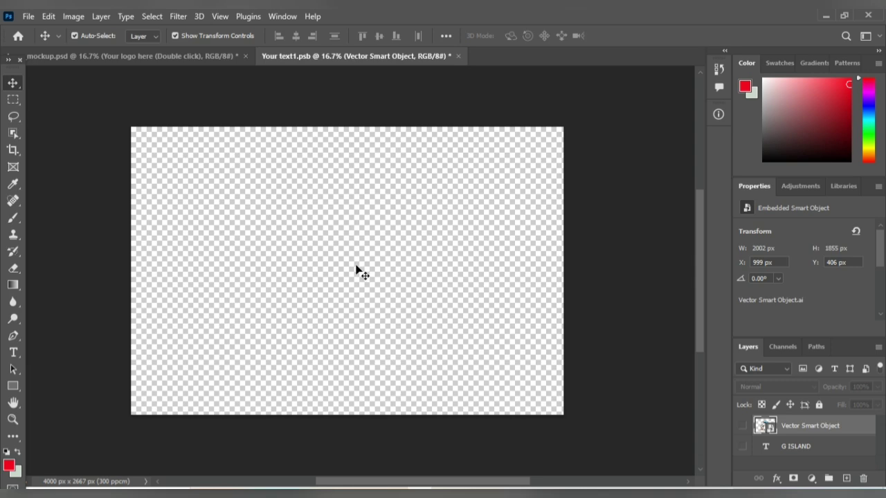
key("ctrl+v")
left_click_drag(513, 130, 427, 221)
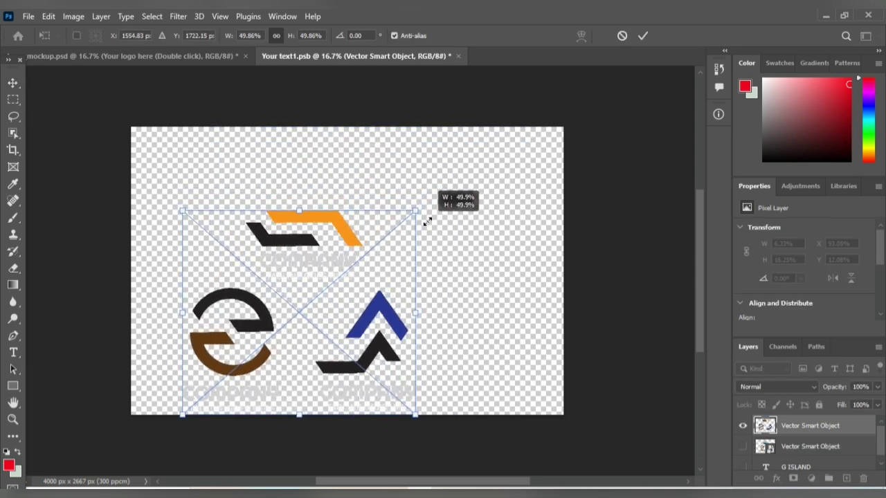
left_click_drag(354, 223, 402, 187)
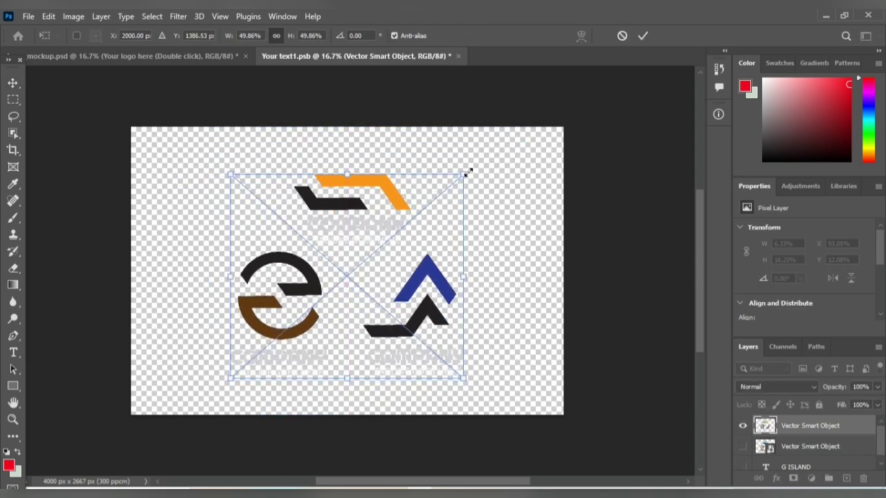
left_click_drag(467, 173, 450, 187)
left_click_drag(380, 195, 386, 187)
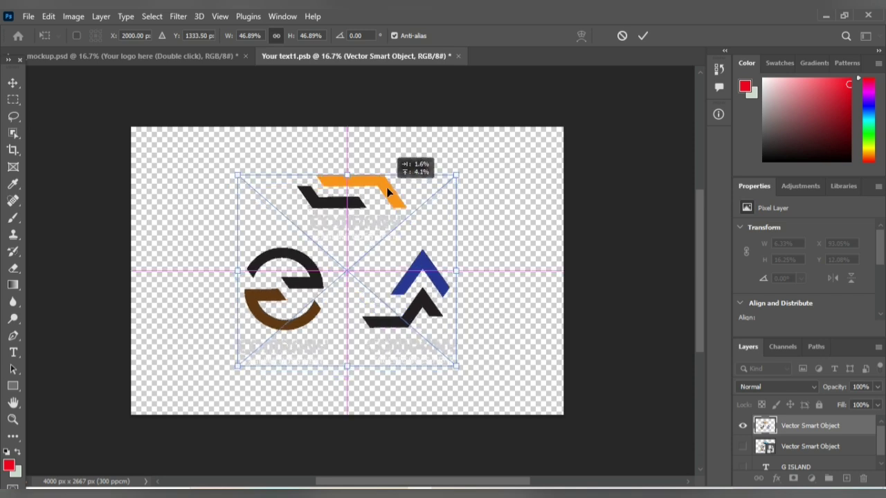
left_click(643, 36)
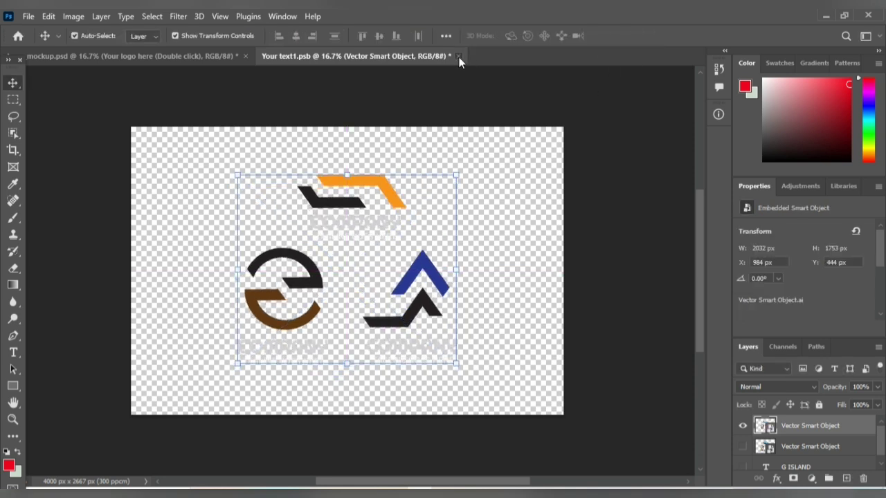
Close Your text1.psb and save its changes into the logo mockup.
left_click(459, 56)
left_click(391, 199)
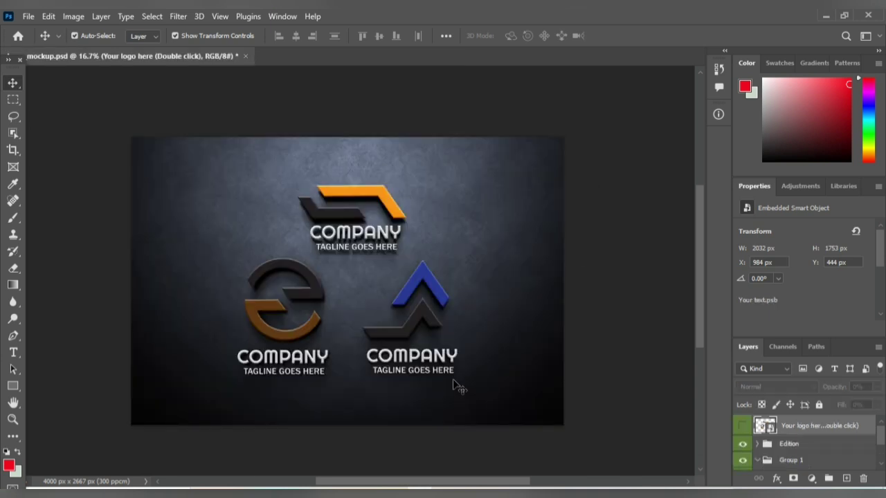
scroll(458, 386, "down", 1)
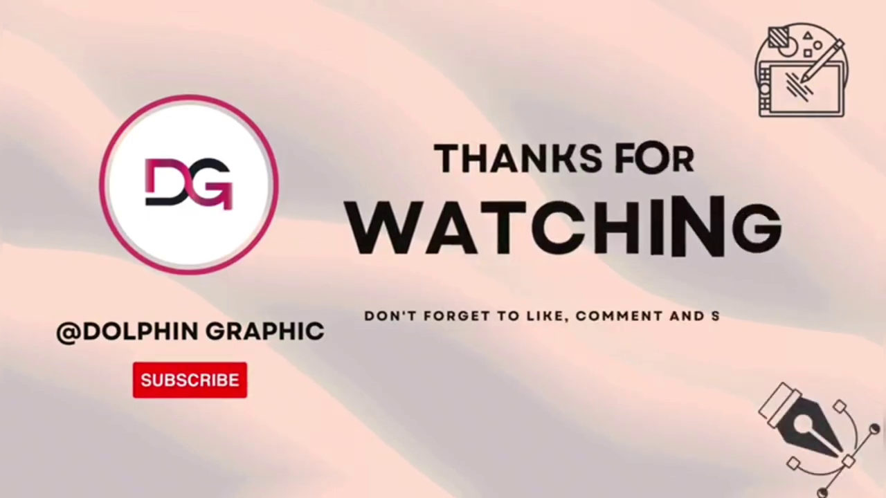